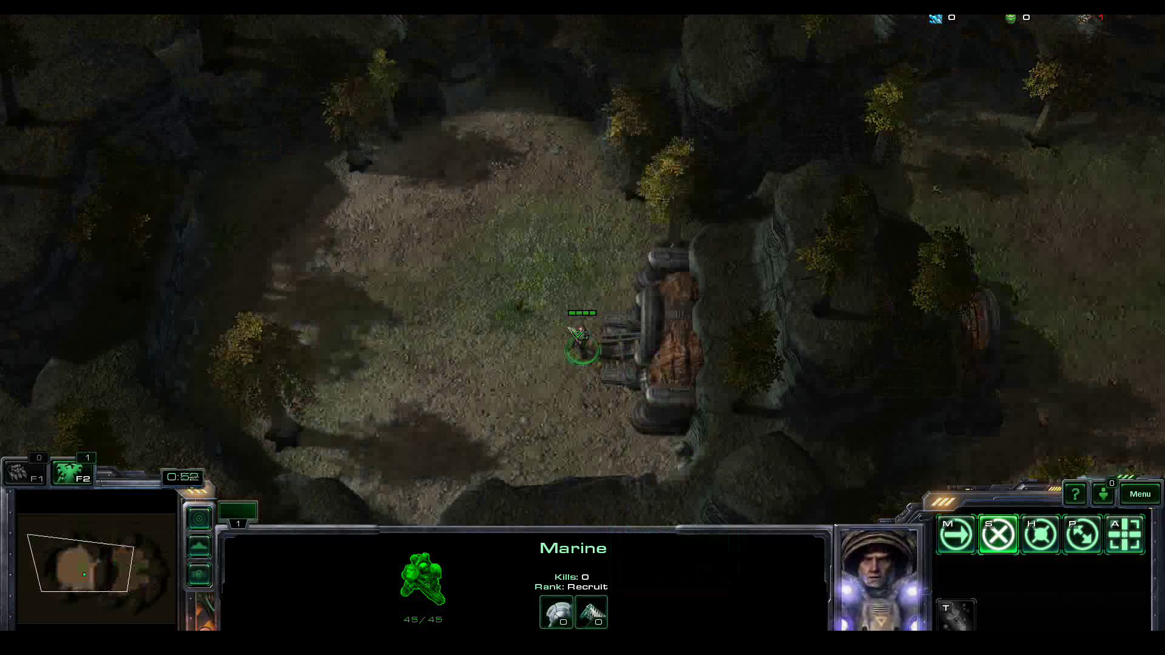
- Move the test marine south across the clearing, then return to the StarCraft II Editor
{"action": "right_click", "coordinate": [450, 293]}
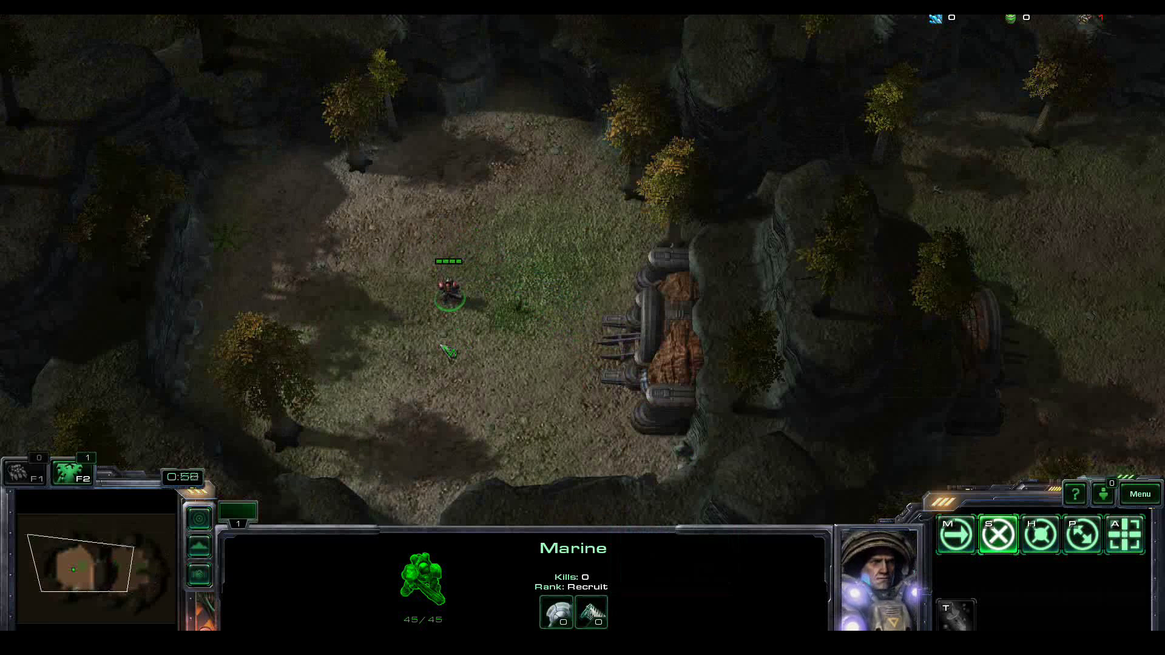
{"action": "key", "text": "alt+Tab"}
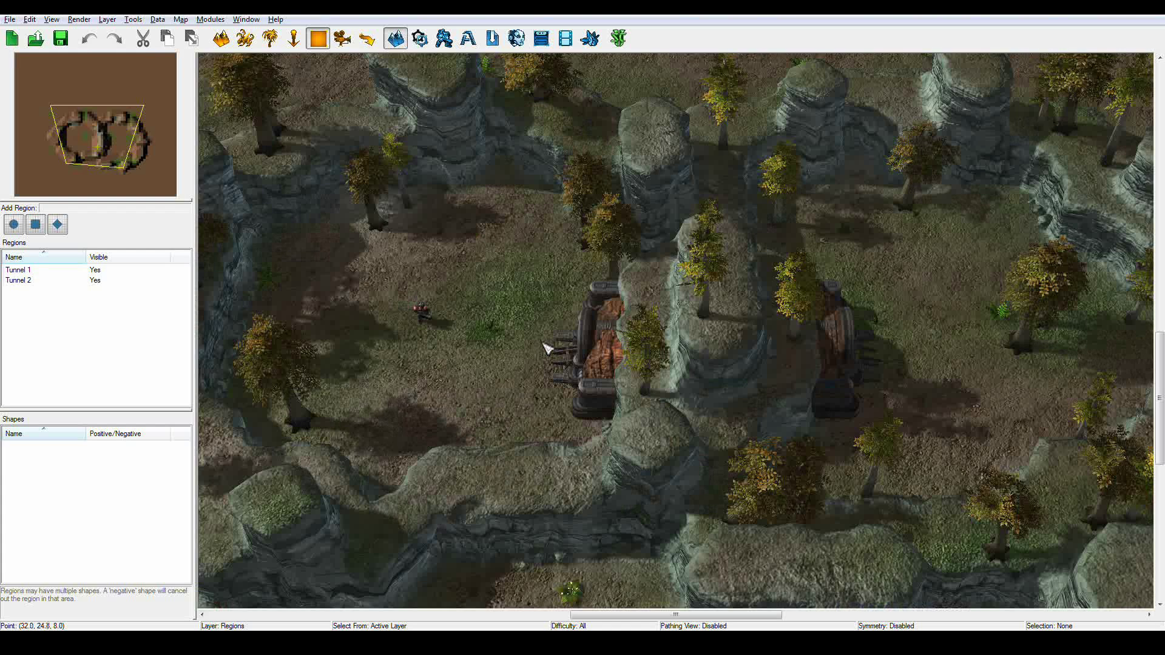
- Create a new Melee Map with Heart of the Swarm dependencies and the Agria (Jungle) texture set
{"action": "left_click", "coordinate": [10, 19]}
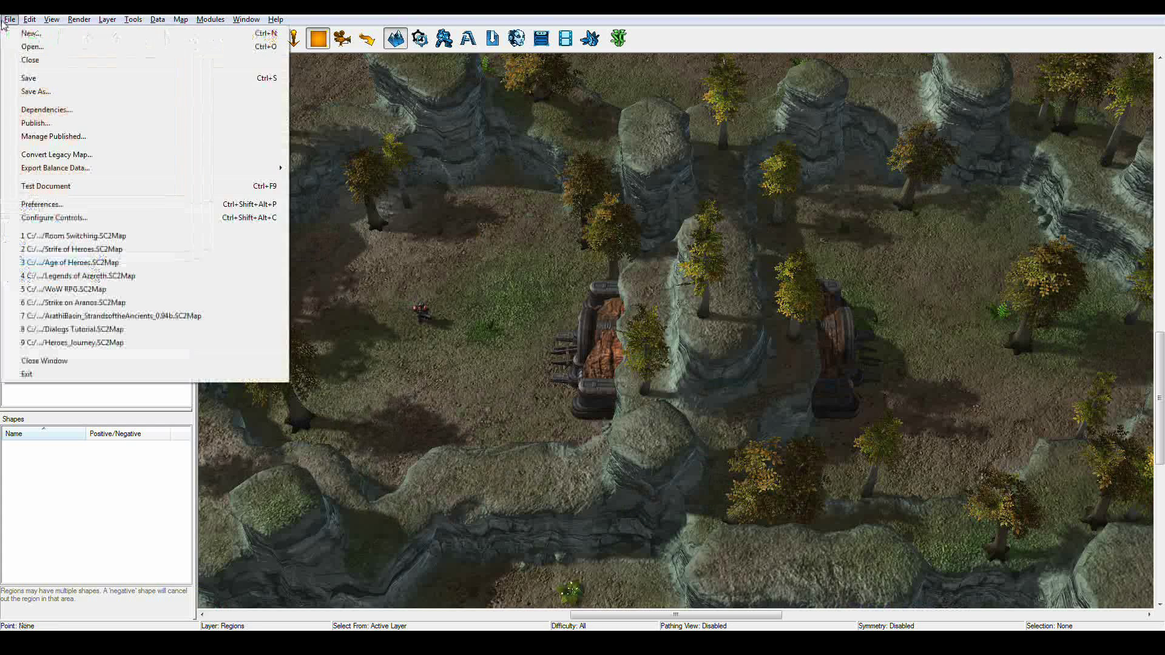
{"action": "left_click", "coordinate": [11, 34]}
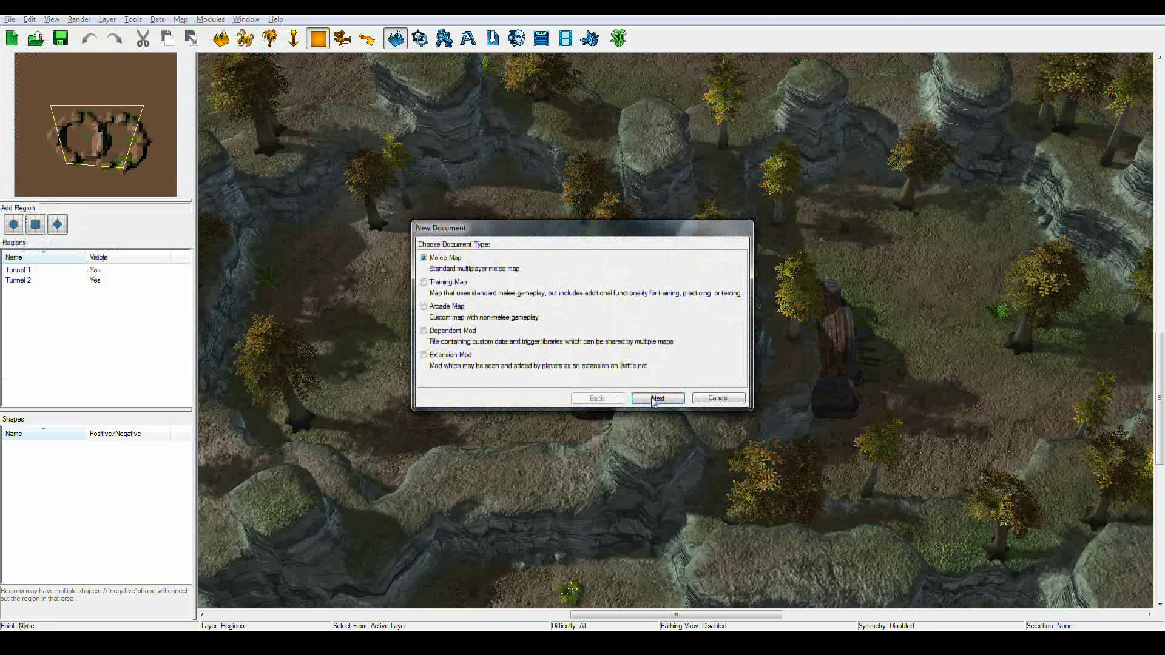
{"action": "left_click", "coordinate": [655, 398]}
{"action": "left_click", "coordinate": [481, 288]}
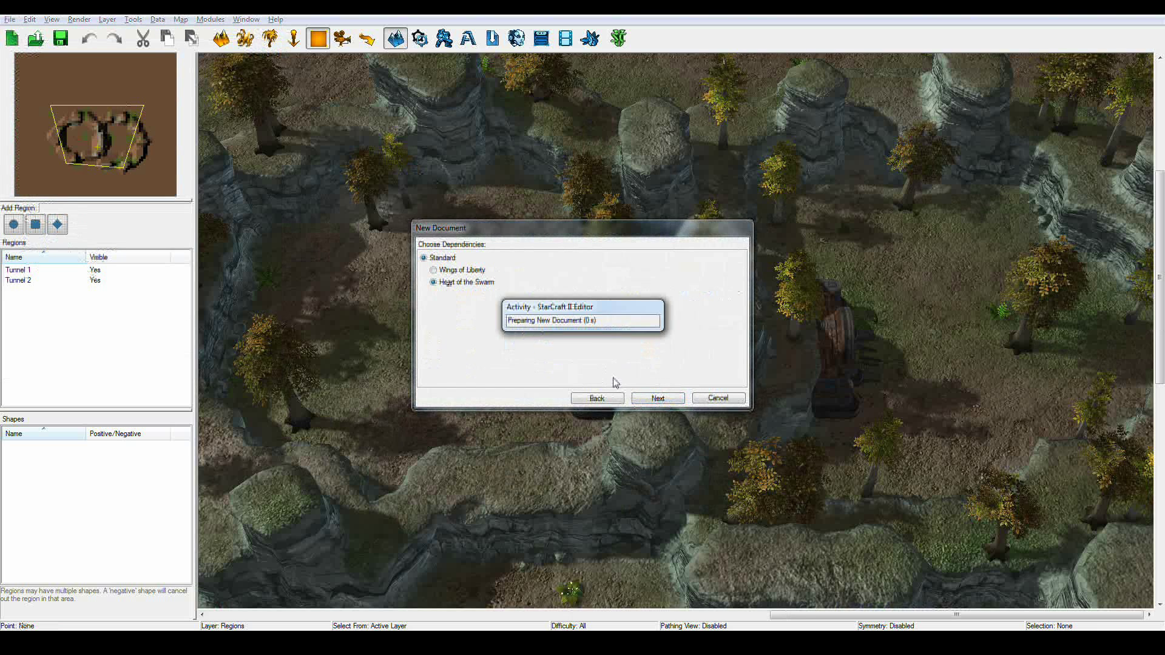
{"action": "left_click", "coordinate": [520, 289]}
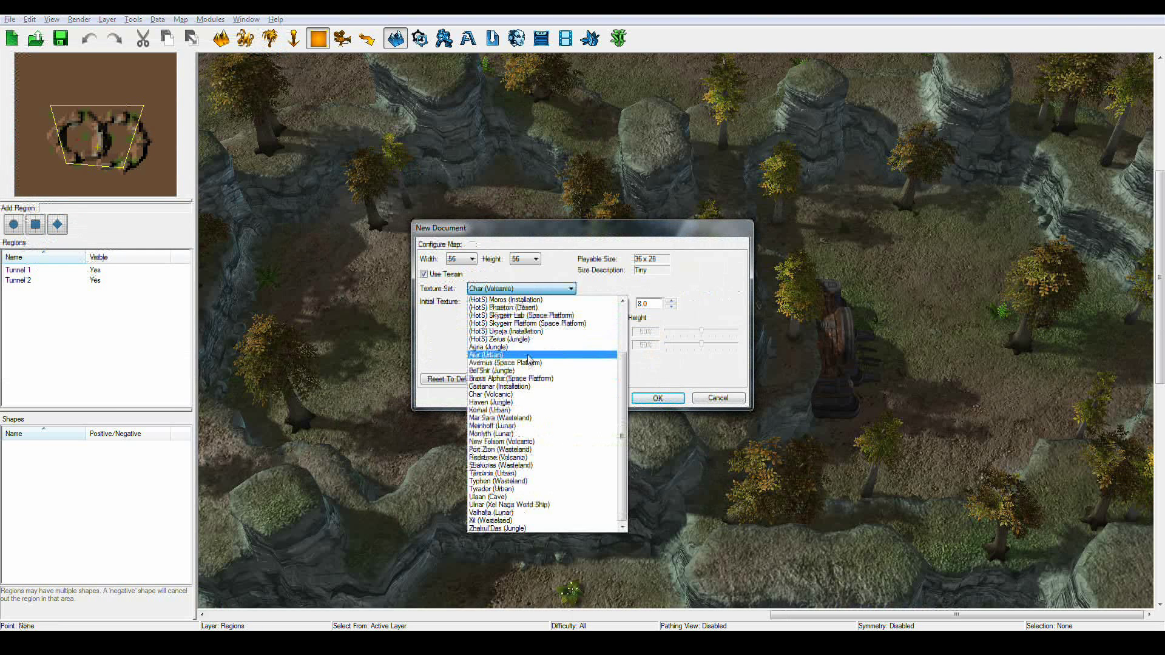
{"action": "left_click", "coordinate": [529, 357]}
{"action": "left_click", "coordinate": [525, 290]}
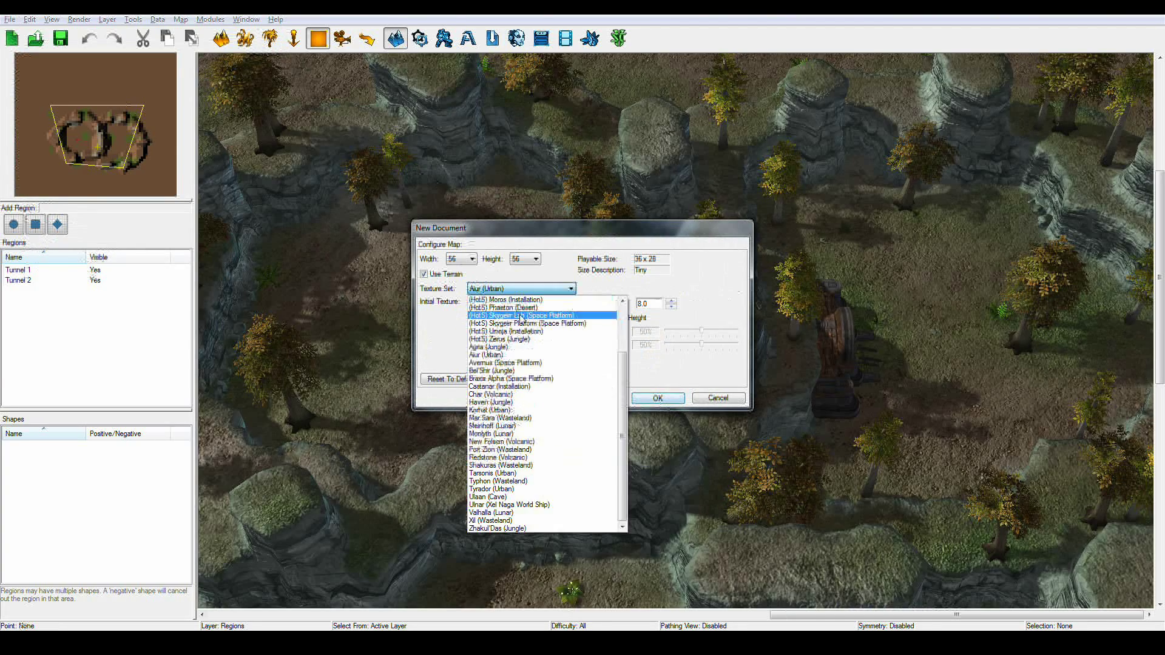
{"action": "left_click", "coordinate": [522, 347]}
{"action": "left_click", "coordinate": [664, 400]}
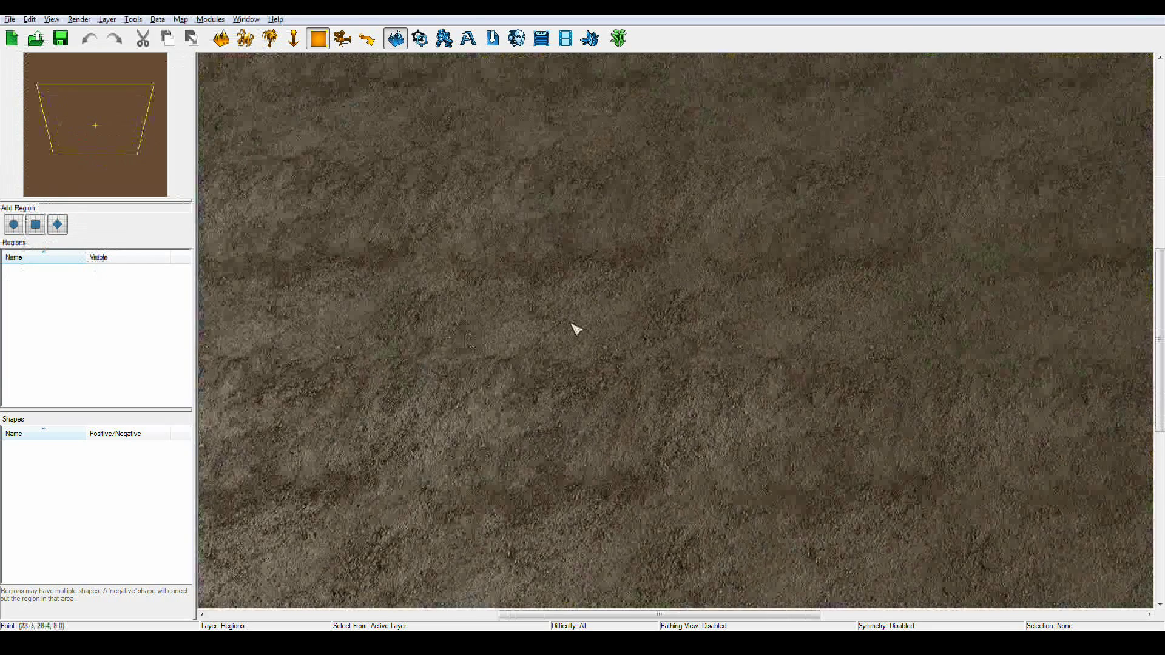
- Raise a cliff wall around the left and bottom of the map with the Raise Cliff brush
{"action": "scroll", "coordinate": [574, 327], "scroll_direction": "down", "scroll_amount": 5}
{"action": "scroll", "coordinate": [601, 341], "scroll_direction": "up", "scroll_amount": 2}
{"action": "scroll", "coordinate": [591, 292], "scroll_direction": "down", "scroll_amount": 2}
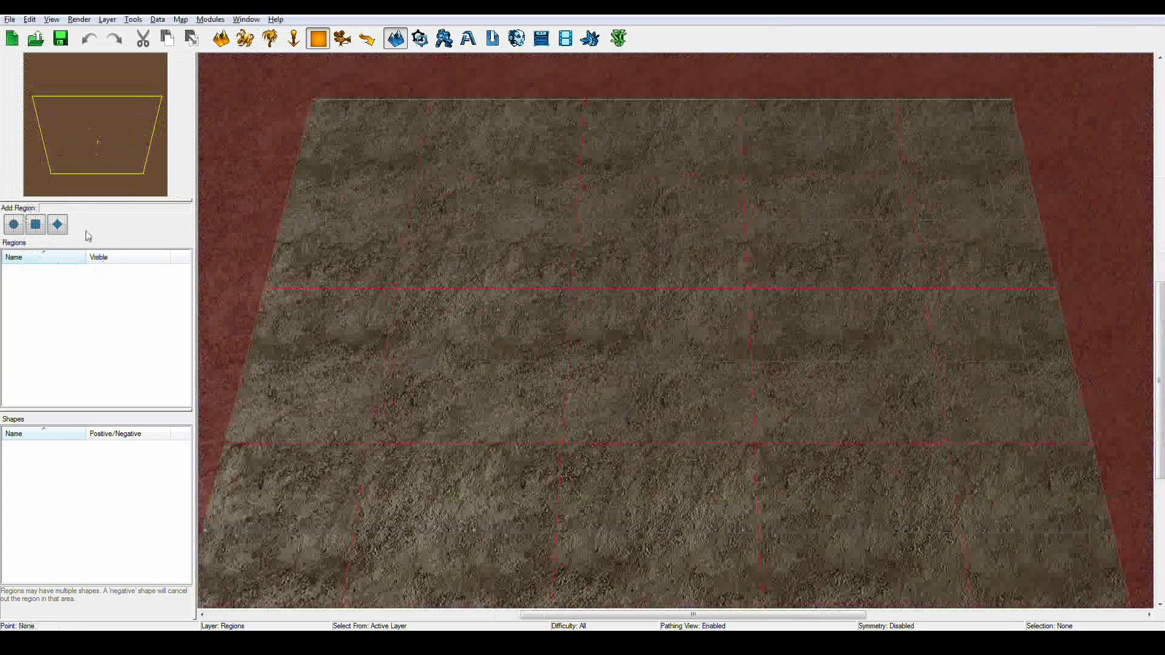
{"action": "left_click", "coordinate": [221, 38]}
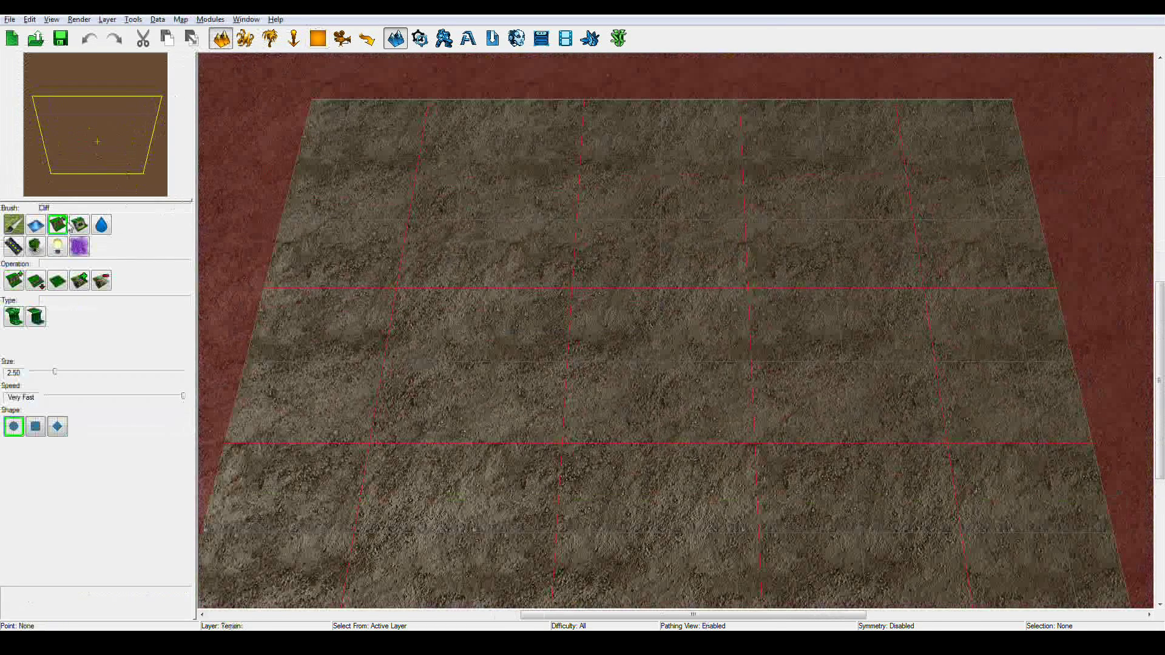
{"action": "left_click", "coordinate": [17, 283]}
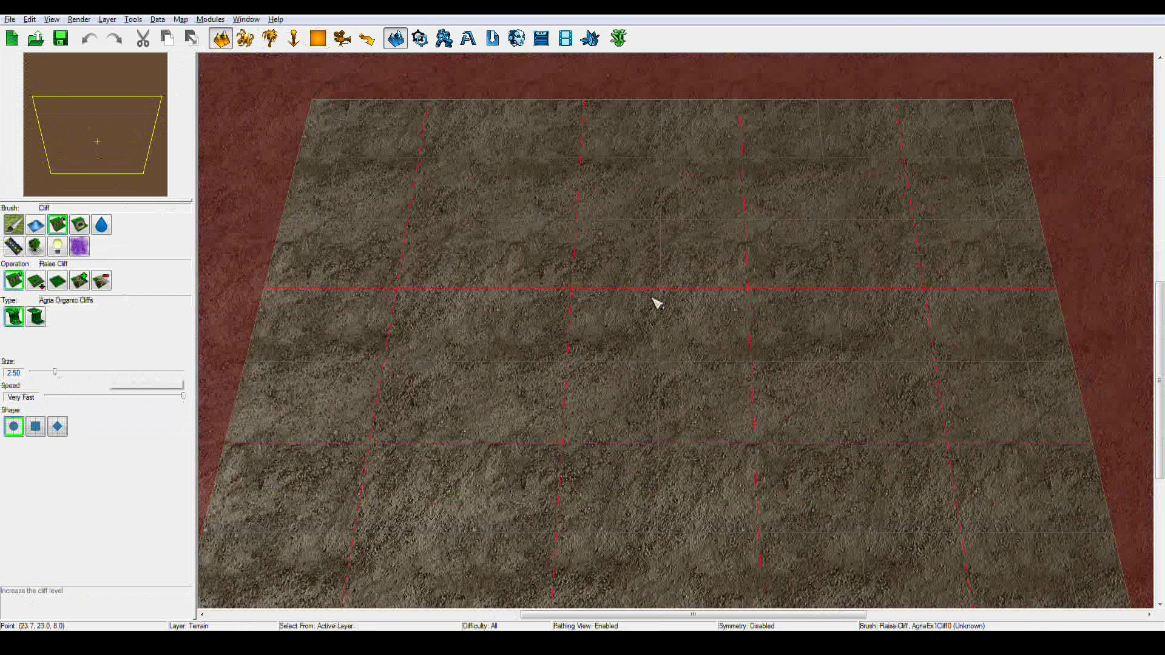
{"action": "mouse_move", "coordinate": [619, 219]}
{"action": "left_mouse_down"}
{"action": "mouse_move", "coordinate": [534, 203]}
{"action": "mouse_move", "coordinate": [451, 232]}
{"action": "mouse_move", "coordinate": [385, 286]}
{"action": "mouse_move", "coordinate": [371, 412]}
{"action": "mouse_move", "coordinate": [418, 480]}
{"action": "mouse_move", "coordinate": [679, 524]}
{"action": "mouse_move", "coordinate": [911, 450]}
{"action": "mouse_move", "coordinate": [890, 246]}
{"action": "mouse_move", "coordinate": [803, 194]}
{"action": "mouse_move", "coordinate": [657, 191]}
{"action": "mouse_move", "coordinate": [784, 196]}
{"action": "mouse_move", "coordinate": [895, 320]}
{"action": "mouse_move", "coordinate": [847, 444]}
{"action": "mouse_move", "coordinate": [679, 512]}
{"action": "mouse_move", "coordinate": [603, 520]}
{"action": "left_mouse_up"}
- Raise a dividing cliff wall down the middle, undoing the first misplaced strip
{"action": "mouse_move", "coordinate": [668, 200]}
{"action": "left_mouse_down"}
{"action": "mouse_move", "coordinate": [655, 188]}
{"action": "mouse_move", "coordinate": [642, 357]}
{"action": "mouse_move", "coordinate": [657, 446]}
{"action": "mouse_move", "coordinate": [637, 429]}
{"action": "left_mouse_up"}
{"action": "key", "text": "ctrl+z"}
{"action": "mouse_move", "coordinate": [660, 254]}
{"action": "left_mouse_down"}
{"action": "mouse_move", "coordinate": [641, 402]}
{"action": "mouse_move", "coordinate": [657, 460]}
{"action": "left_mouse_up"}
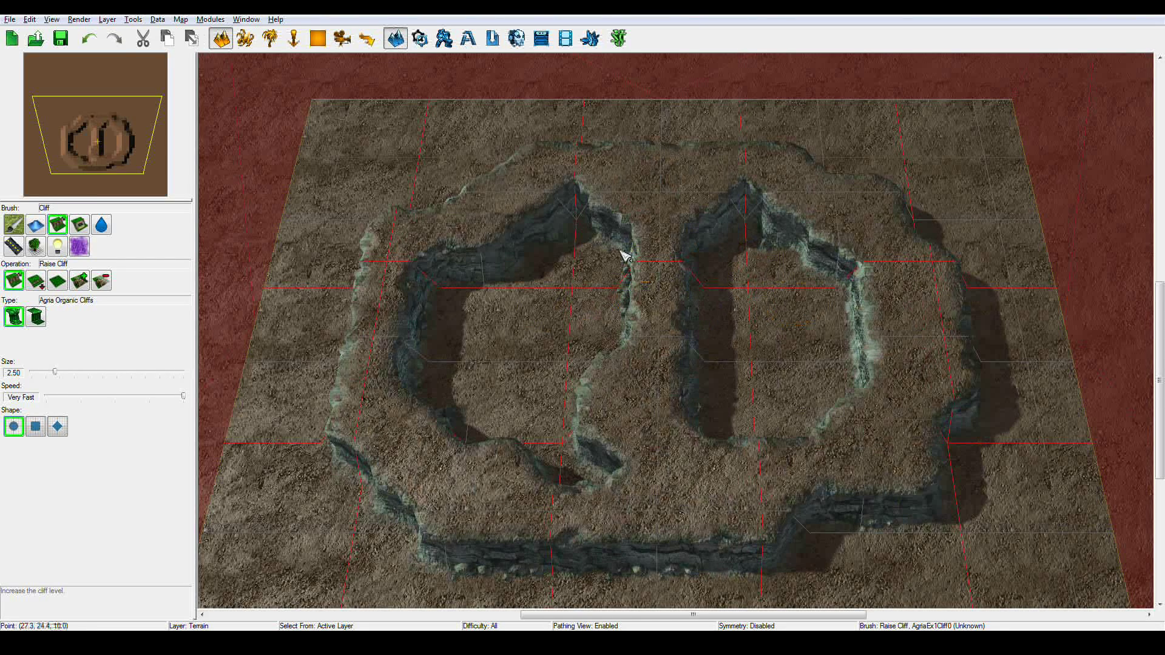
{"action": "key", "text": "Escape"}
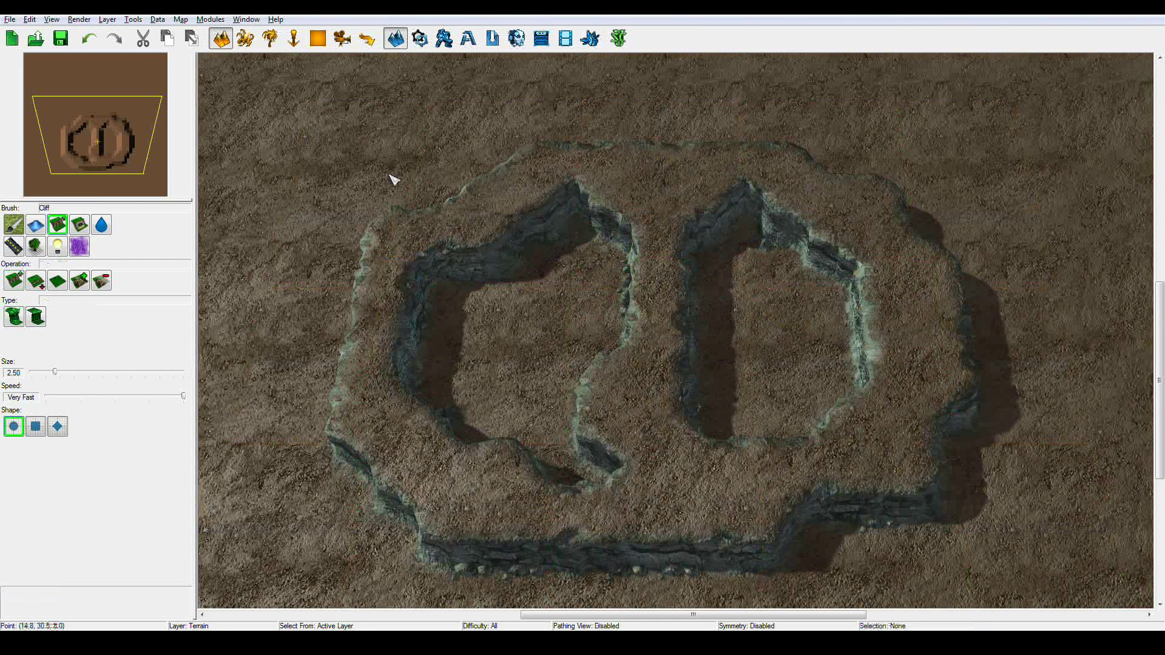
{"action": "scroll", "coordinate": [384, 175], "scroll_direction": "up", "scroll_amount": 2}
- Search for 'marine' and place a Player 1 Marine inside the left cliff basin
{"action": "type", "text": "u"}
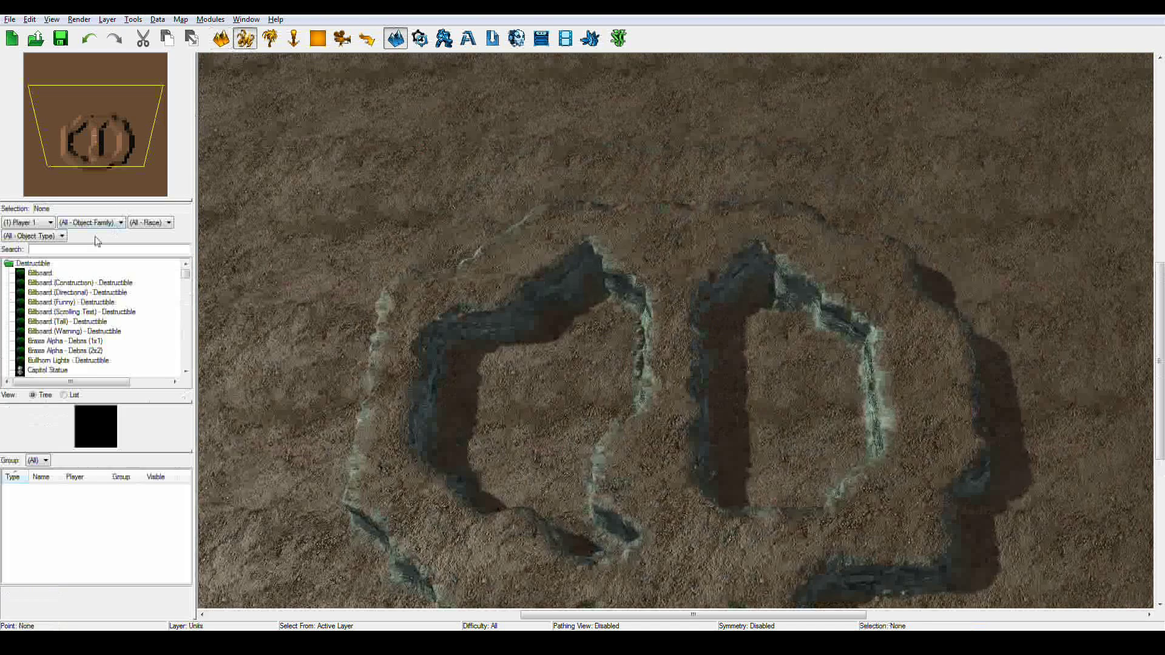
{"action": "type", "text": "marine"}
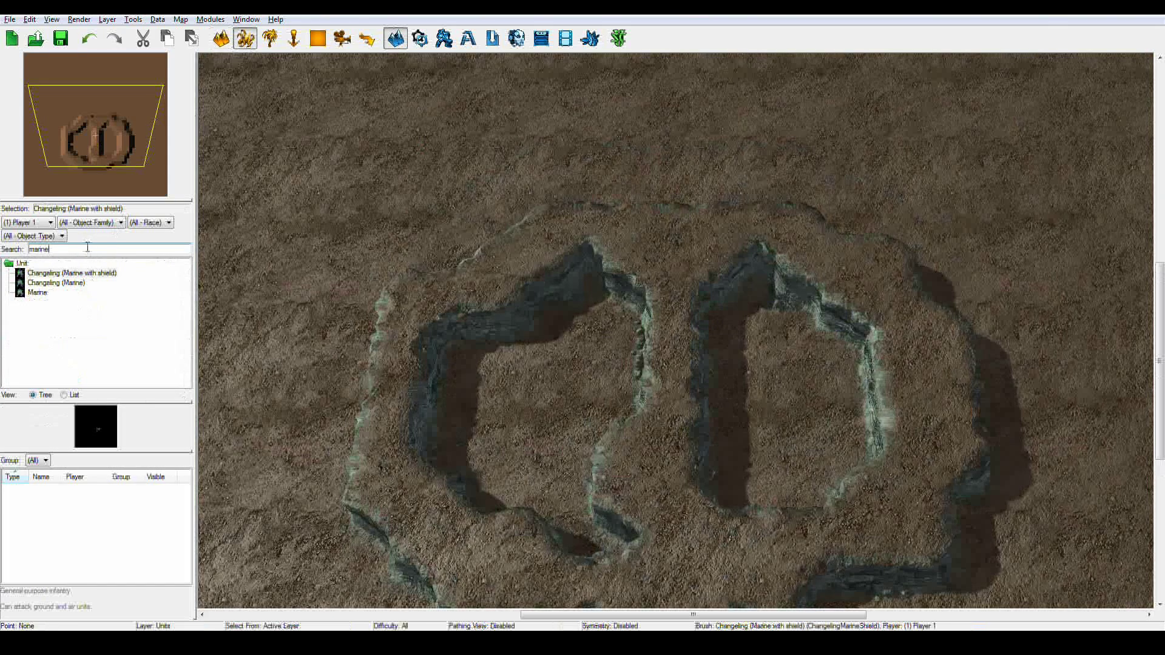
{"action": "left_click", "coordinate": [37, 293]}
{"action": "left_click", "coordinate": [522, 400]}
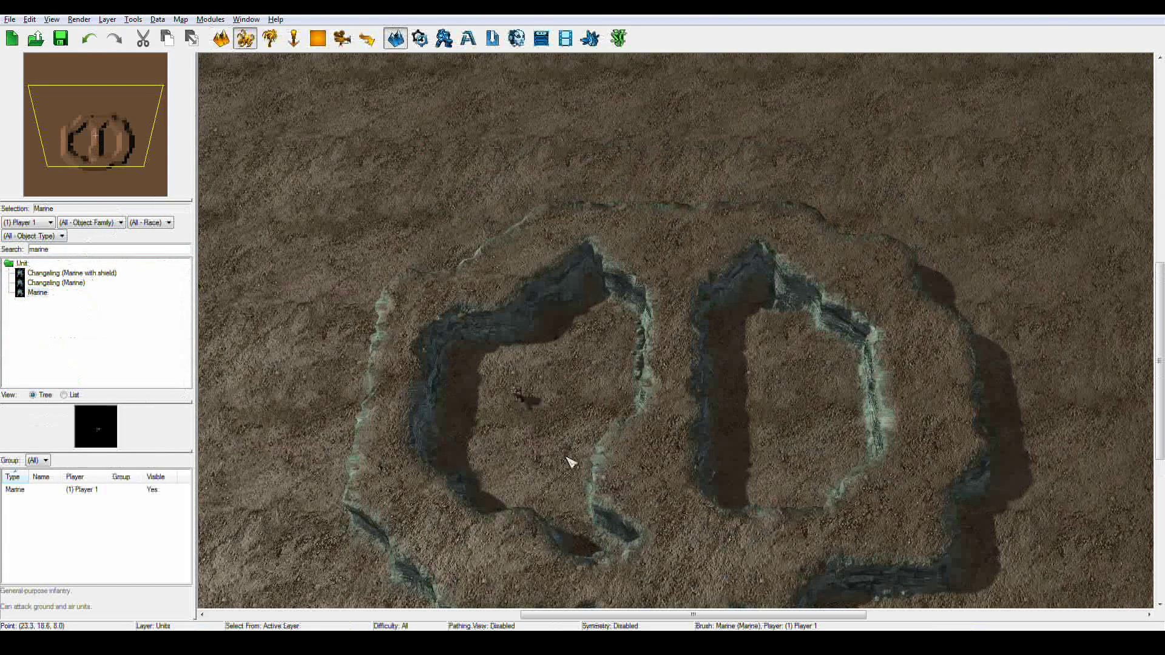
{"action": "scroll", "coordinate": [563, 424], "scroll_direction": "up", "scroll_amount": 2}
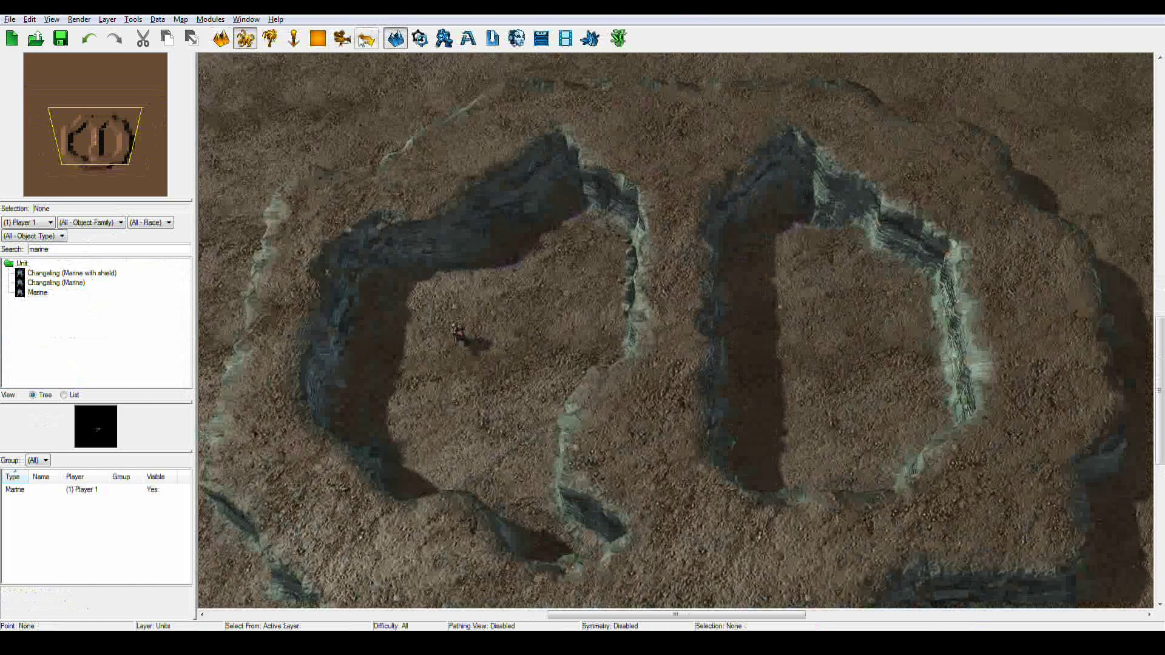
{"action": "left_click", "coordinate": [317, 38]}
{"action": "left_click", "coordinate": [13, 224]}
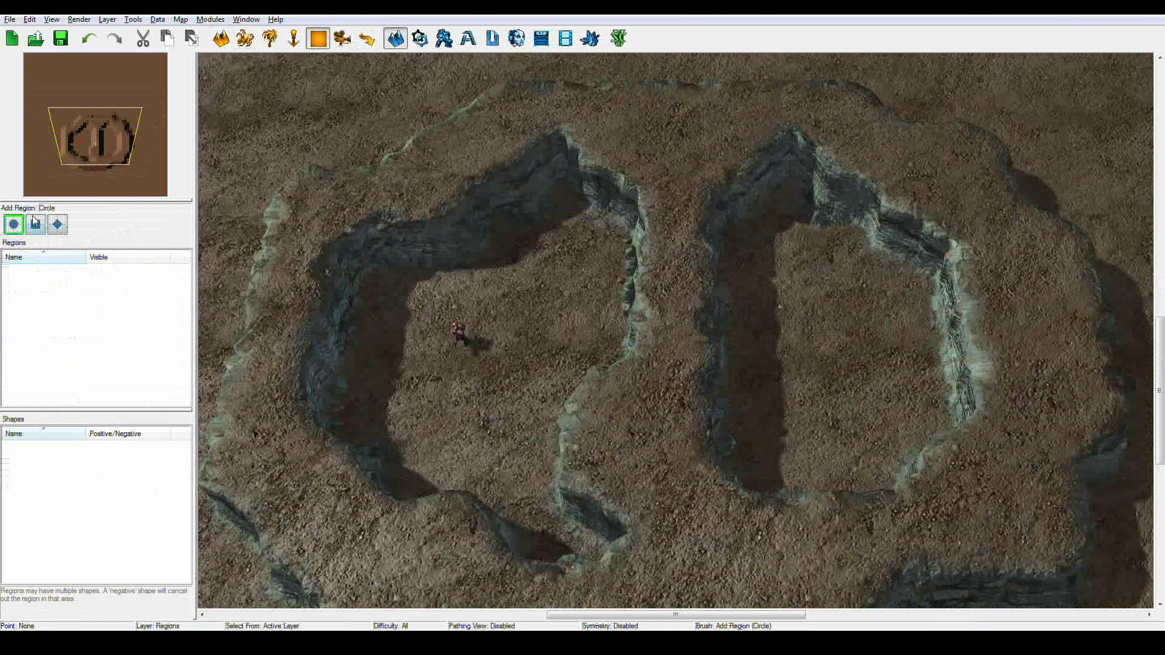
- Draw rectangular Region 001 in the left basin and Region 002 in the right basin
{"action": "left_click", "coordinate": [35, 224]}
{"action": "scroll", "coordinate": [579, 340], "scroll_direction": "up", "scroll_amount": 2}
{"action": "left_click_drag", "start_coordinate": [616, 321], "coordinate": [591, 397]}
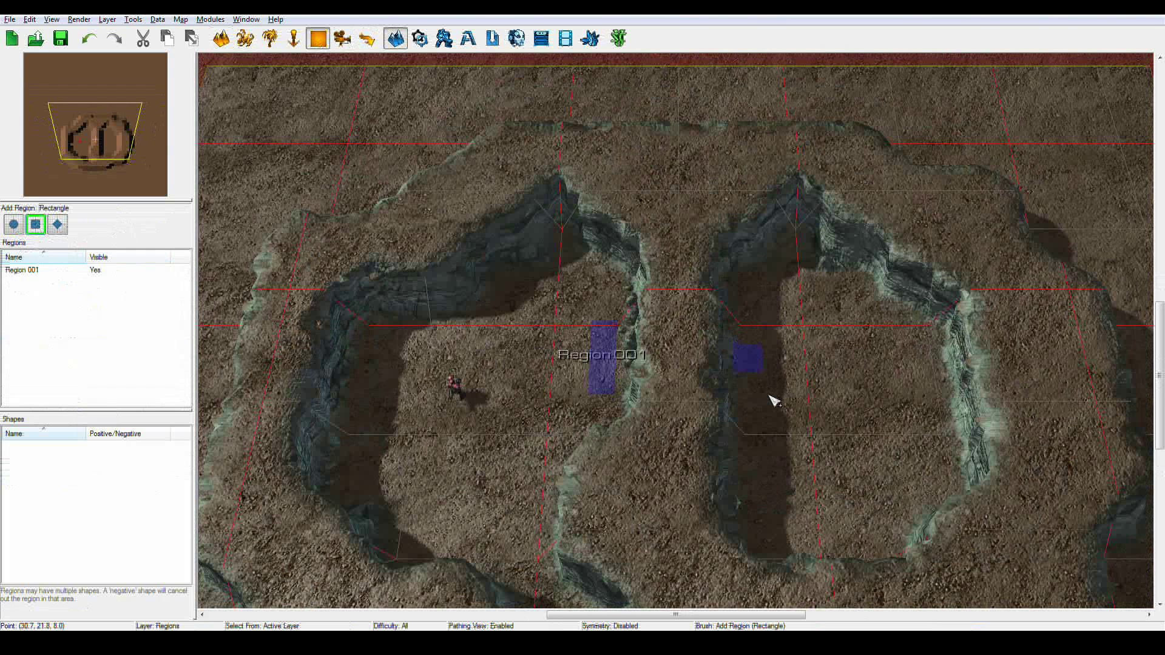
{"action": "left_click_drag", "start_coordinate": [769, 412], "coordinate": [768, 410]}
{"action": "key", "text": "Escape"}
{"action": "left_click", "coordinate": [605, 367]}
{"action": "left_click", "coordinate": [761, 388]}
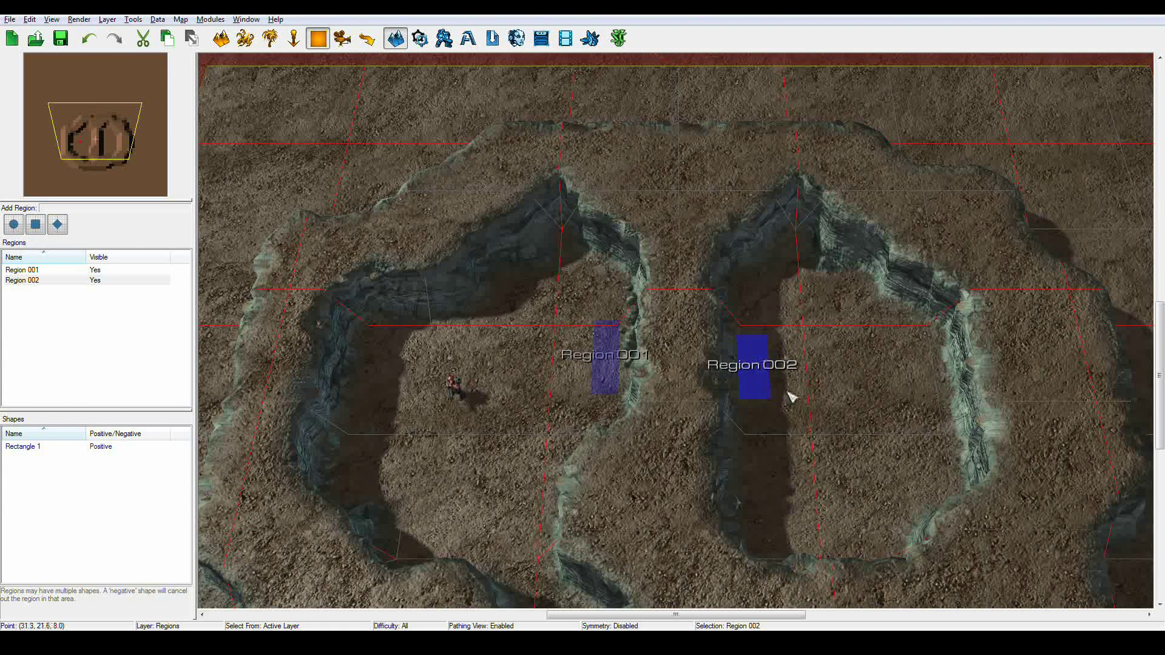
{"action": "left_click", "coordinate": [294, 38]}
{"action": "left_click", "coordinate": [13, 224]}
- Place Point 001 beside Region 001 and Point 002 right of Region 002
{"action": "left_click", "coordinate": [562, 364]}
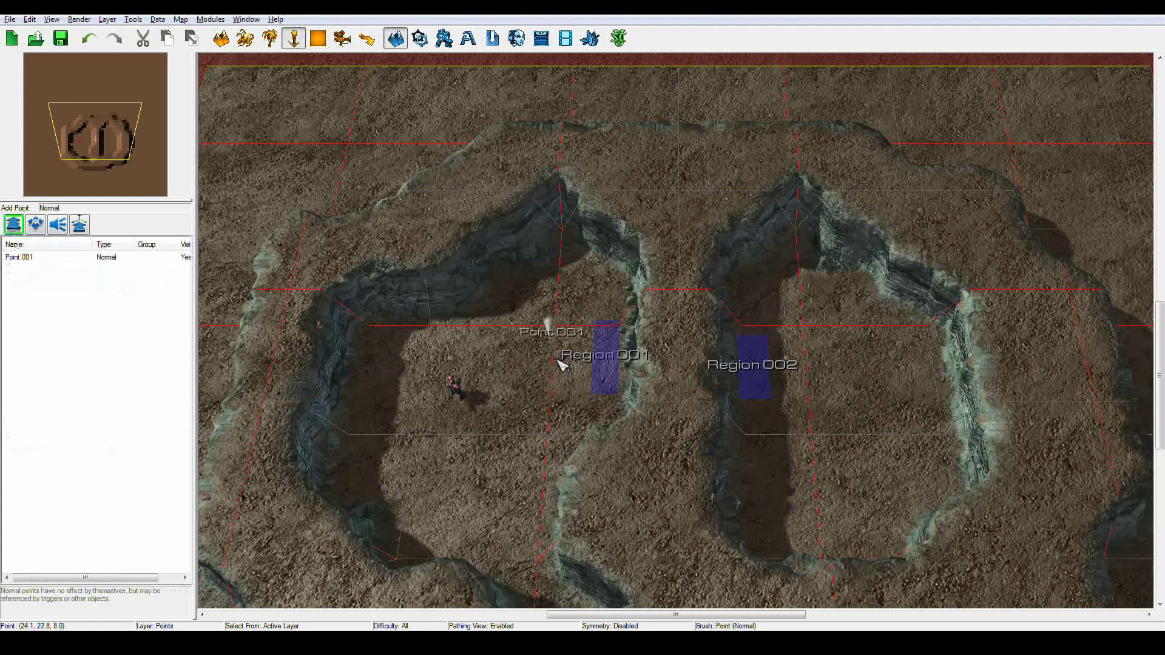
{"action": "left_click", "coordinate": [812, 371]}
{"action": "key", "text": "Escape"}
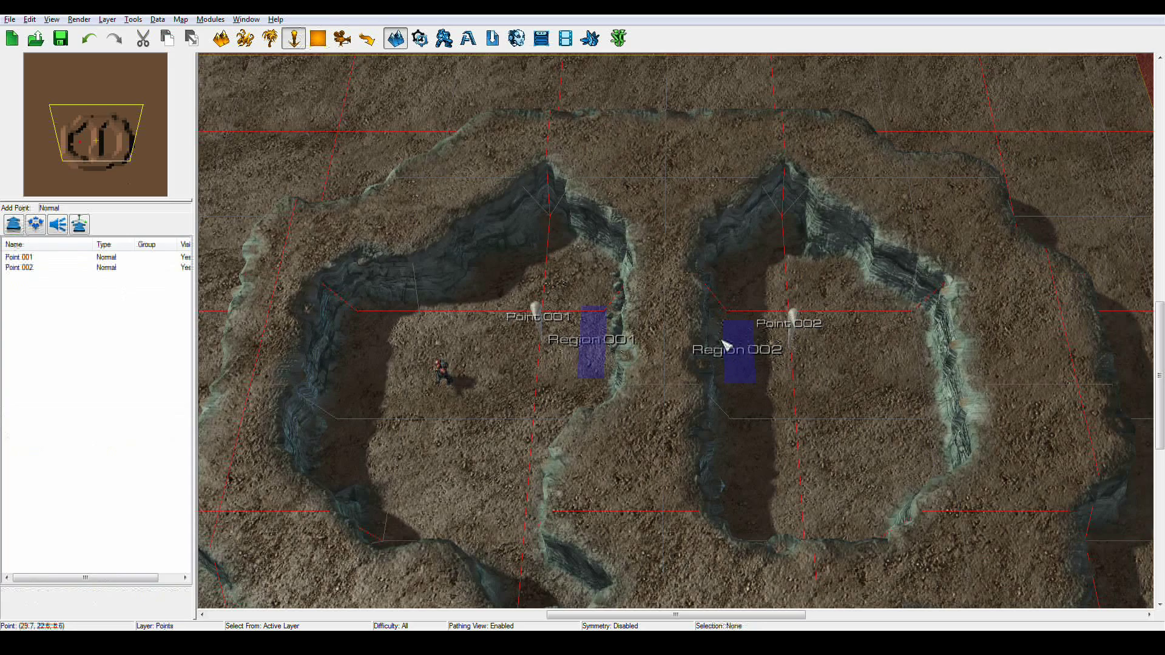
{"action": "middle_click_drag", "start_coordinate": [619, 284], "coordinate": [522, 247]}
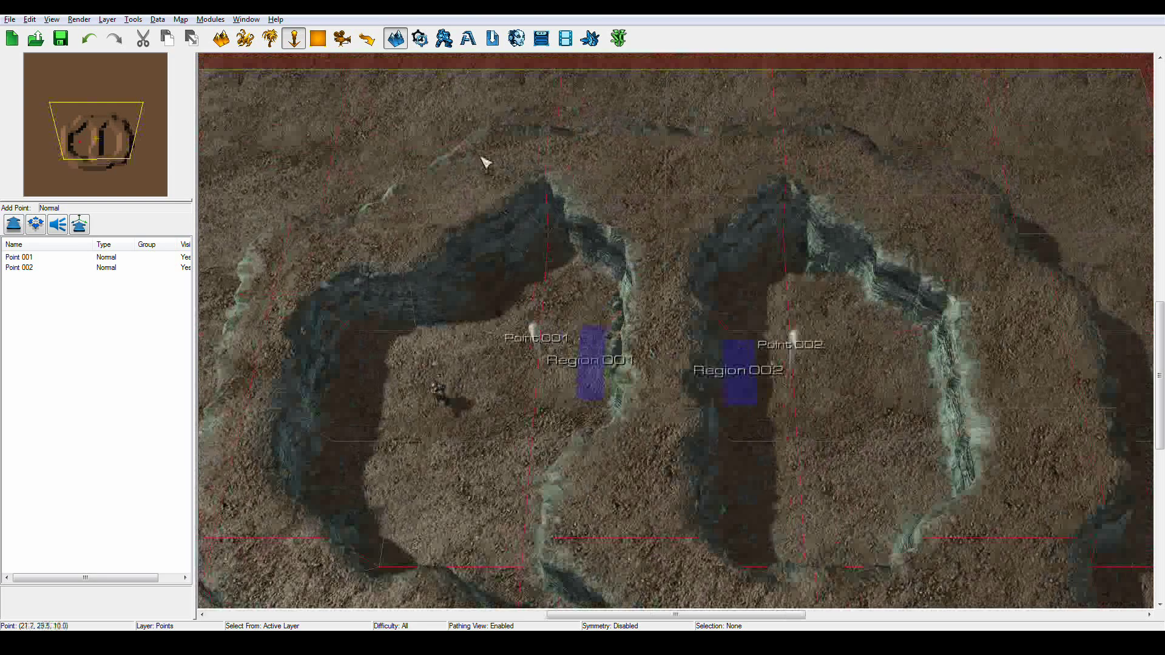
{"action": "middle_click_drag", "start_coordinate": [486, 162], "coordinate": [492, 178]}
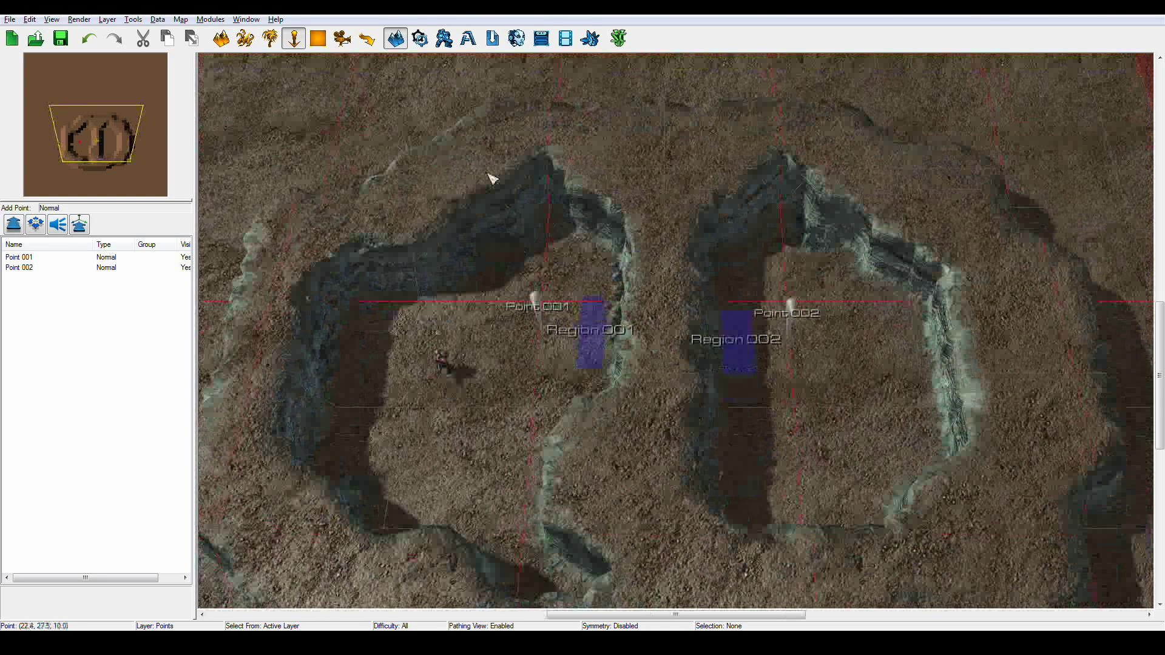
- Delete the Melee Initialization trigger's four default melee actions and its Map Initialization event
{"action": "left_click", "coordinate": [420, 39]}
{"action": "left_click_drag", "start_coordinate": [471, 131], "coordinate": [500, 193]}
{"action": "key", "text": "Delete"}
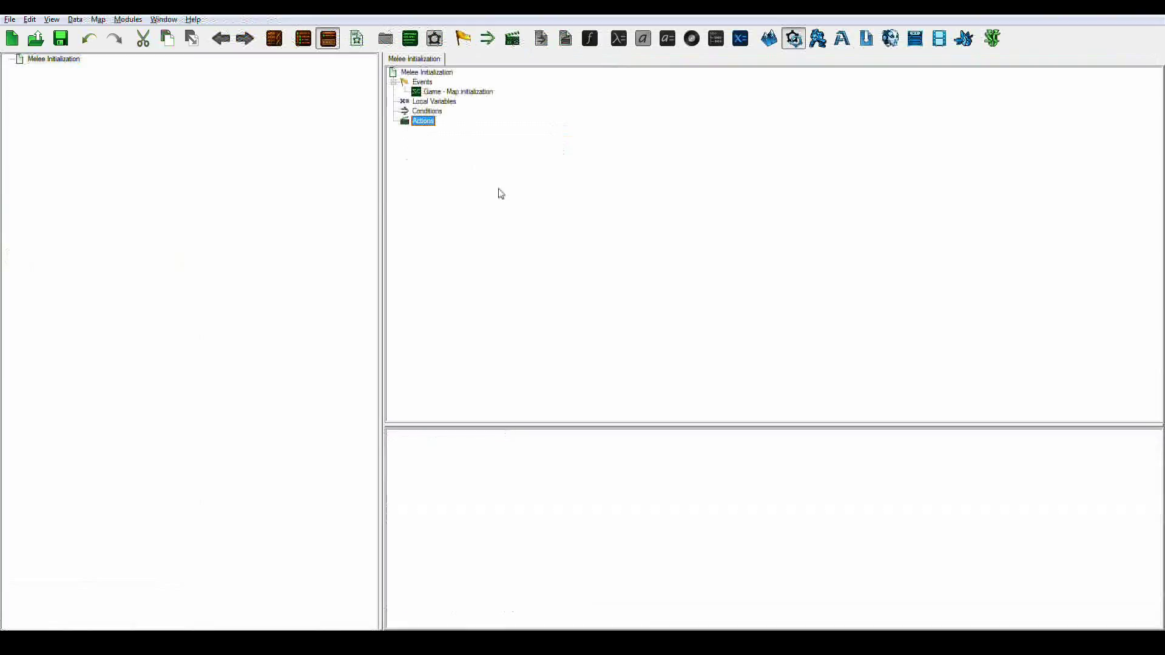
{"action": "left_click", "coordinate": [469, 93]}
{"action": "key", "text": "Delete"}
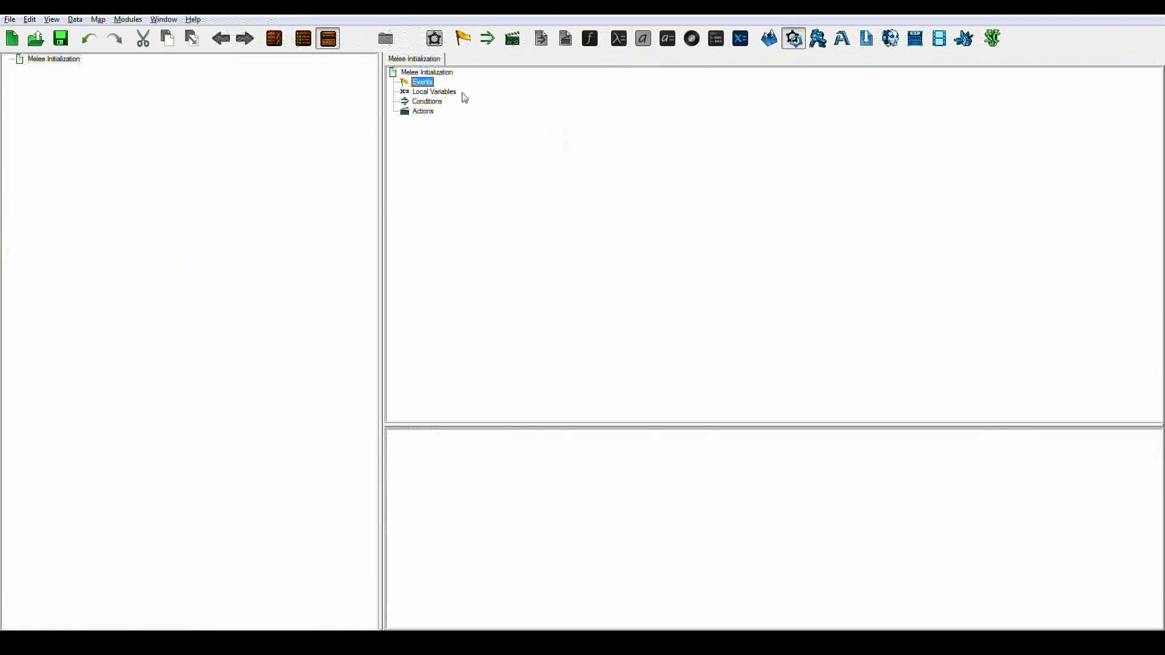
- Add a Unit Enters/Leaves Region event with Any Unit entering Region 001
{"action": "double_click", "coordinate": [423, 82]}
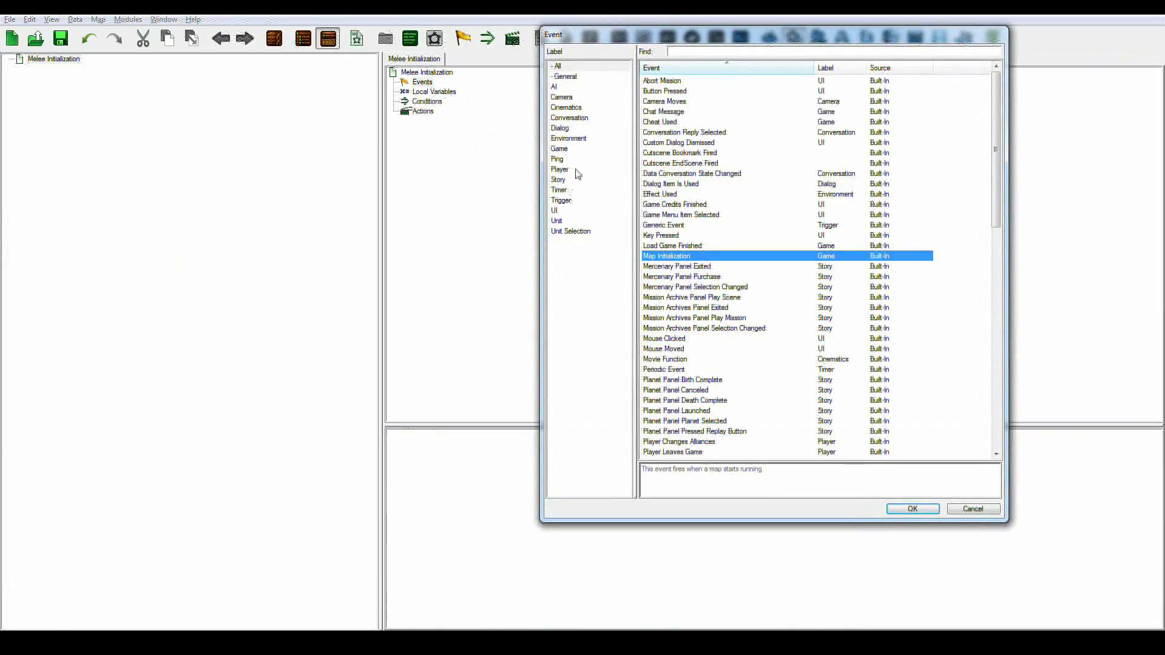
{"action": "left_click", "coordinate": [574, 200]}
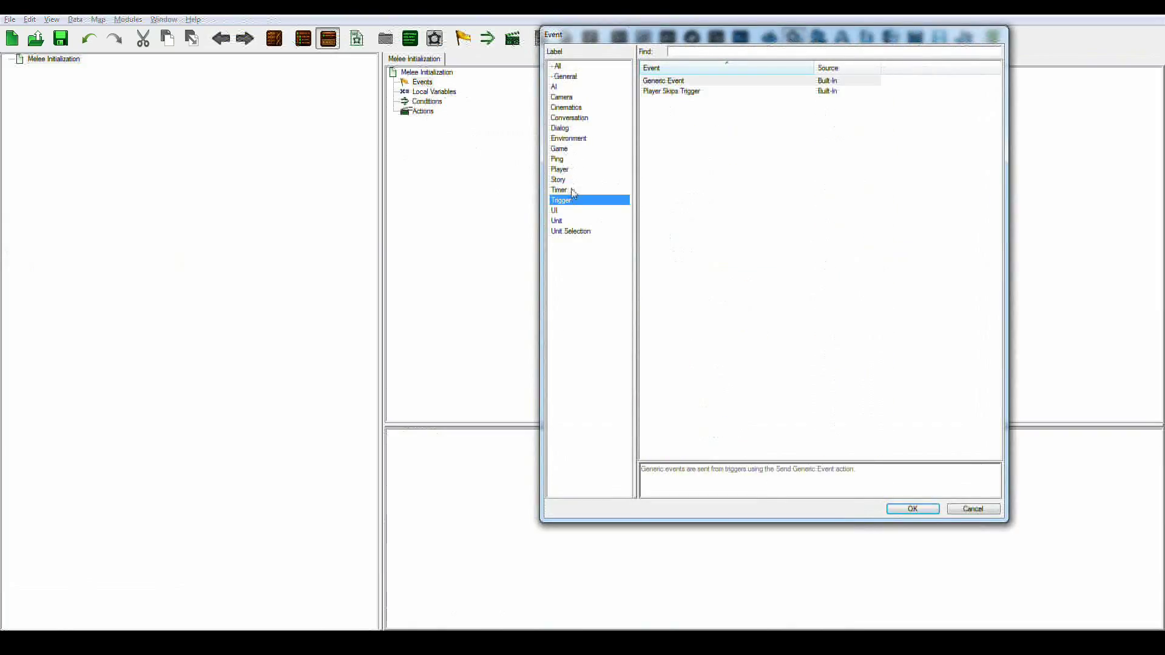
{"action": "left_click", "coordinate": [559, 65]}
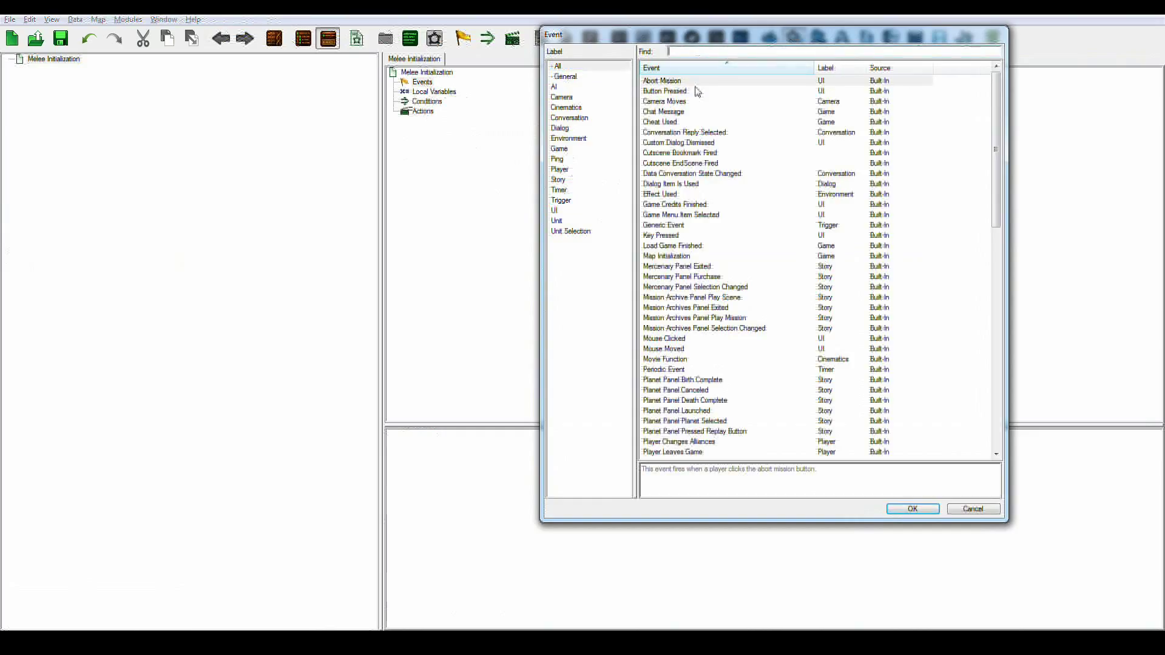
{"action": "type", "text": "region"}
{"action": "left_click", "coordinate": [704, 81]}
{"action": "left_click", "coordinate": [912, 508]}
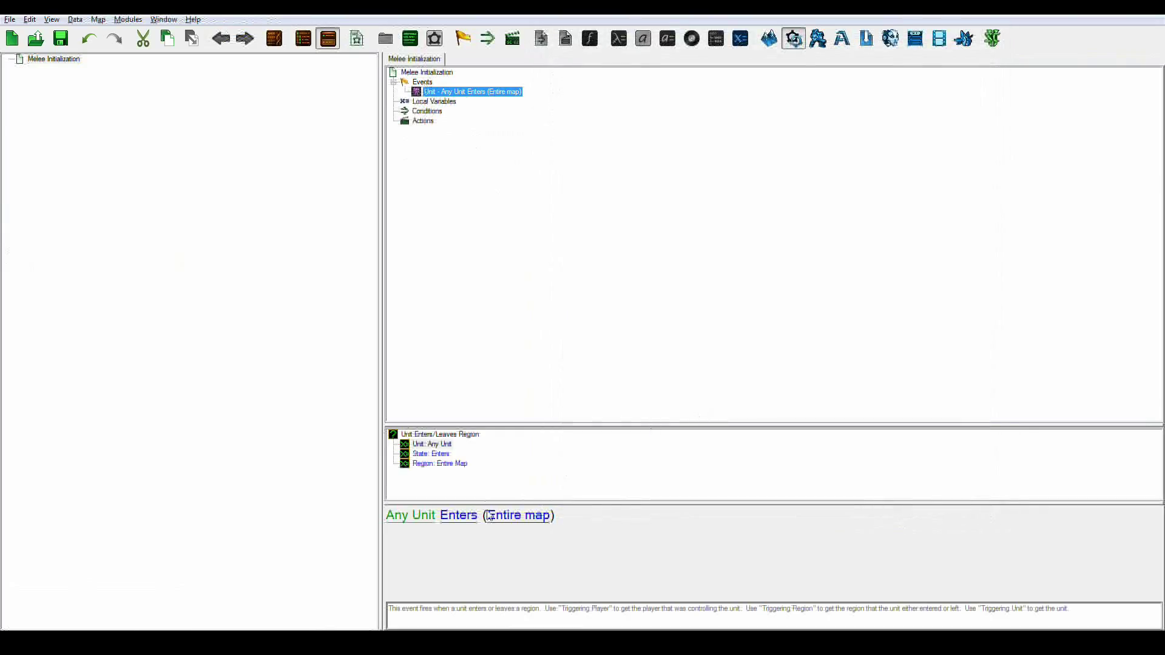
{"action": "left_click", "coordinate": [496, 516]}
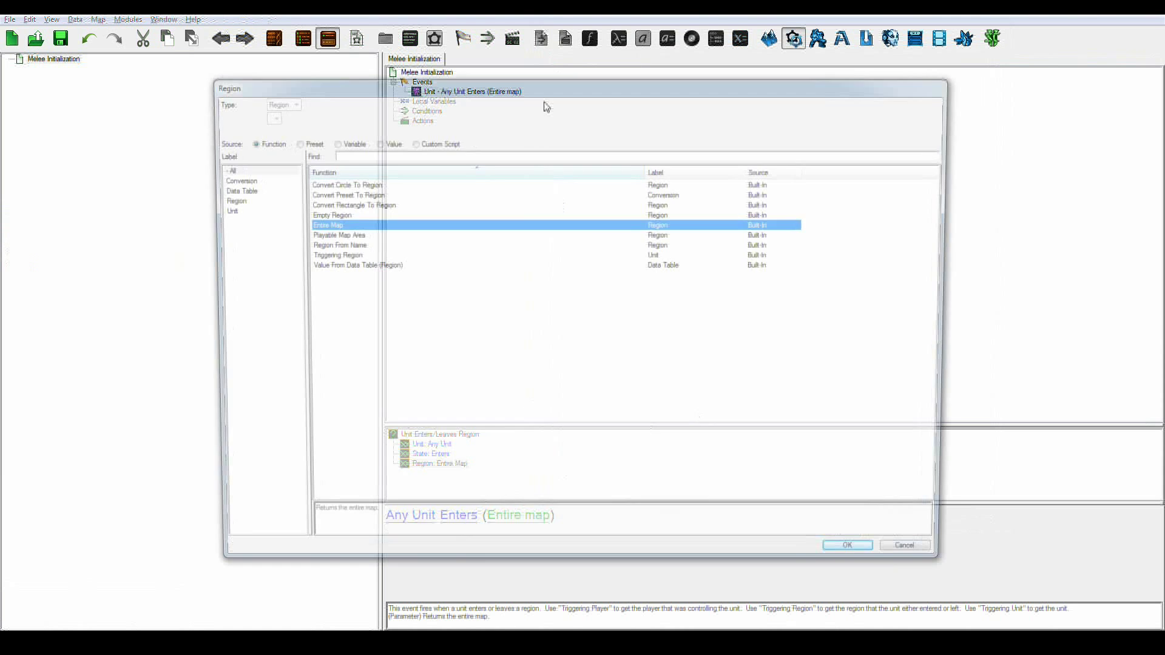
{"action": "left_click", "coordinate": [373, 141]}
{"action": "left_click", "coordinate": [271, 169]}
{"action": "double_click", "coordinate": [271, 170]}
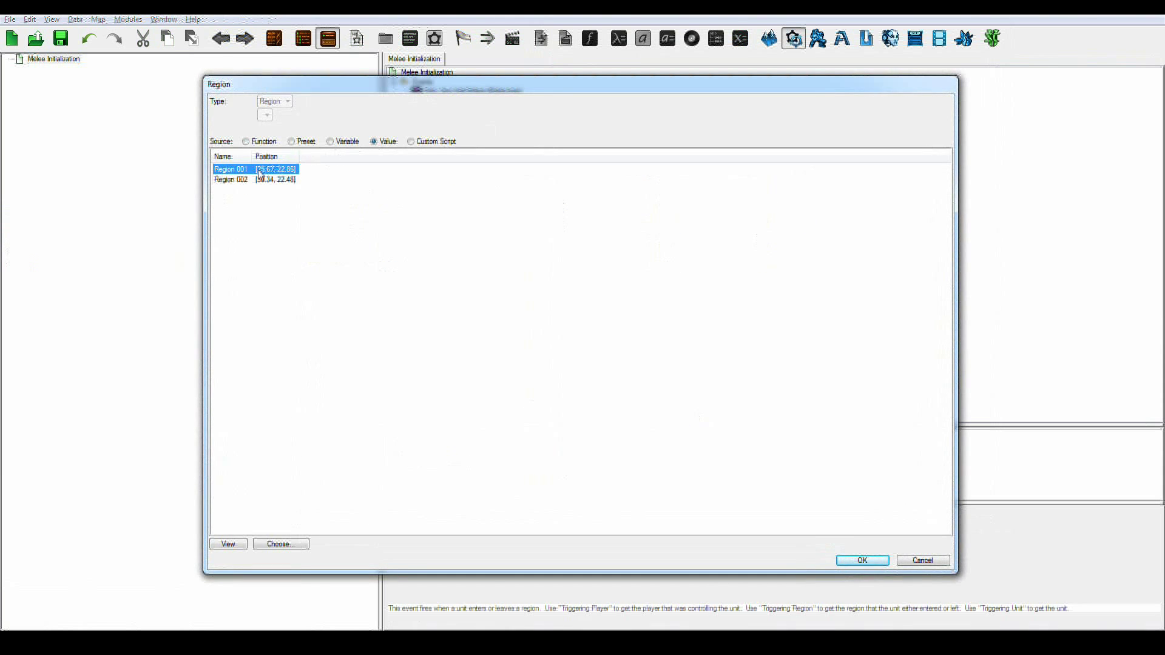
{"action": "double_click", "coordinate": [423, 121]}
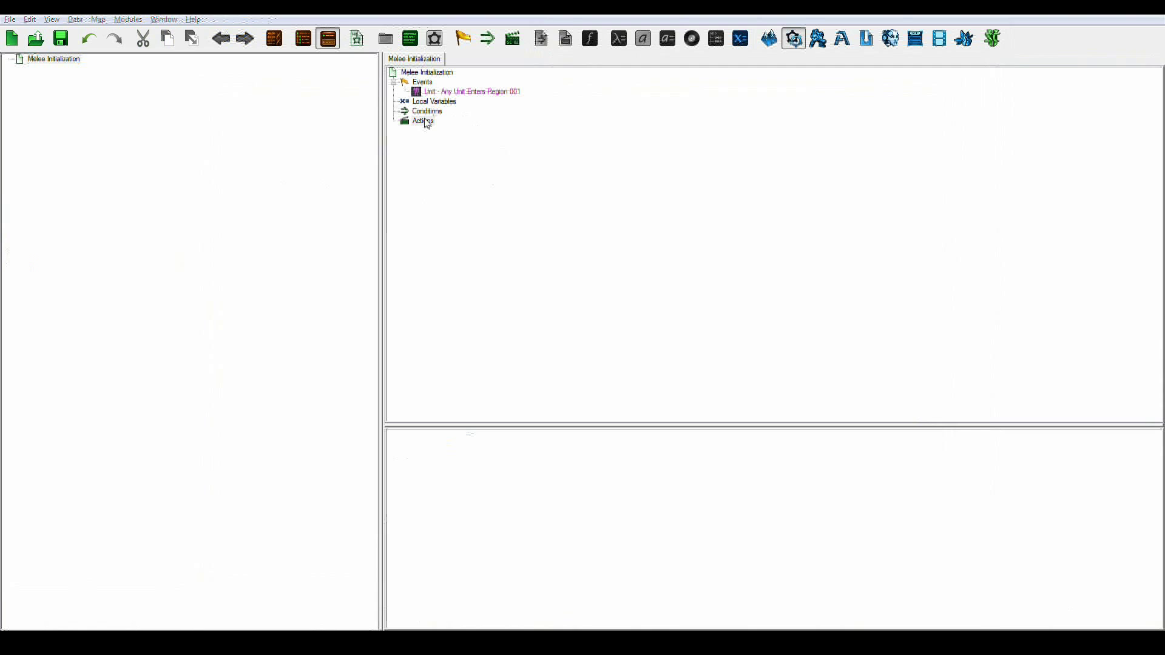
{"action": "type", "text": "instant"}
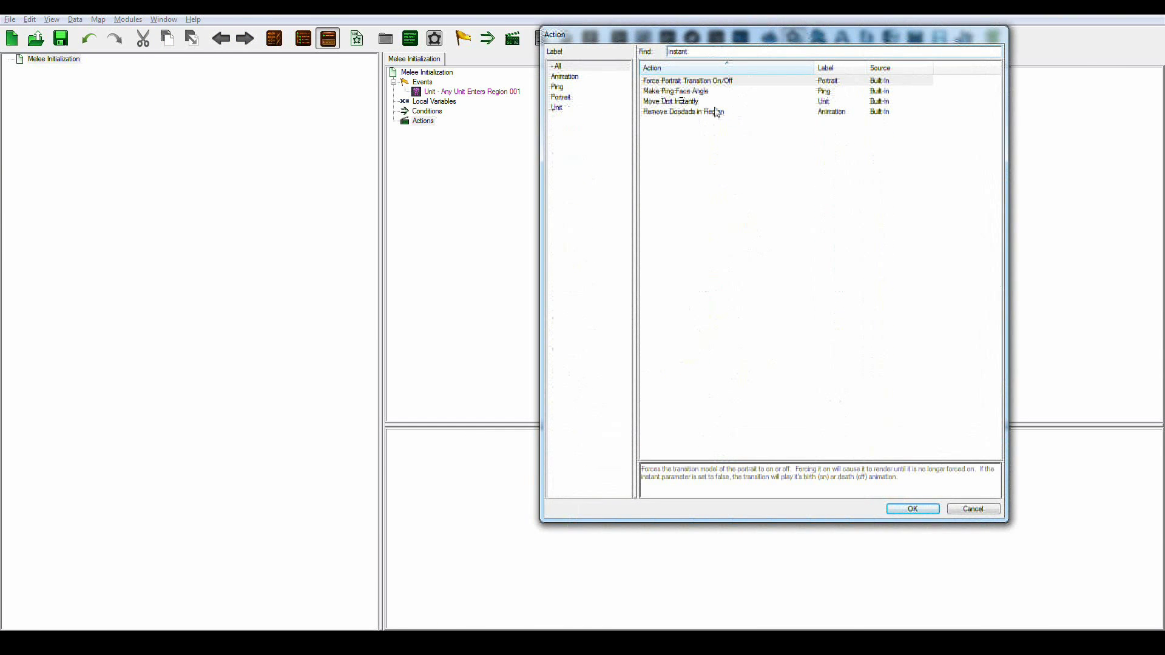
- Add a Move Unit Instantly action sending the triggering unit to Point 002
{"action": "left_click", "coordinate": [699, 102]}
{"action": "left_click", "coordinate": [913, 509]}
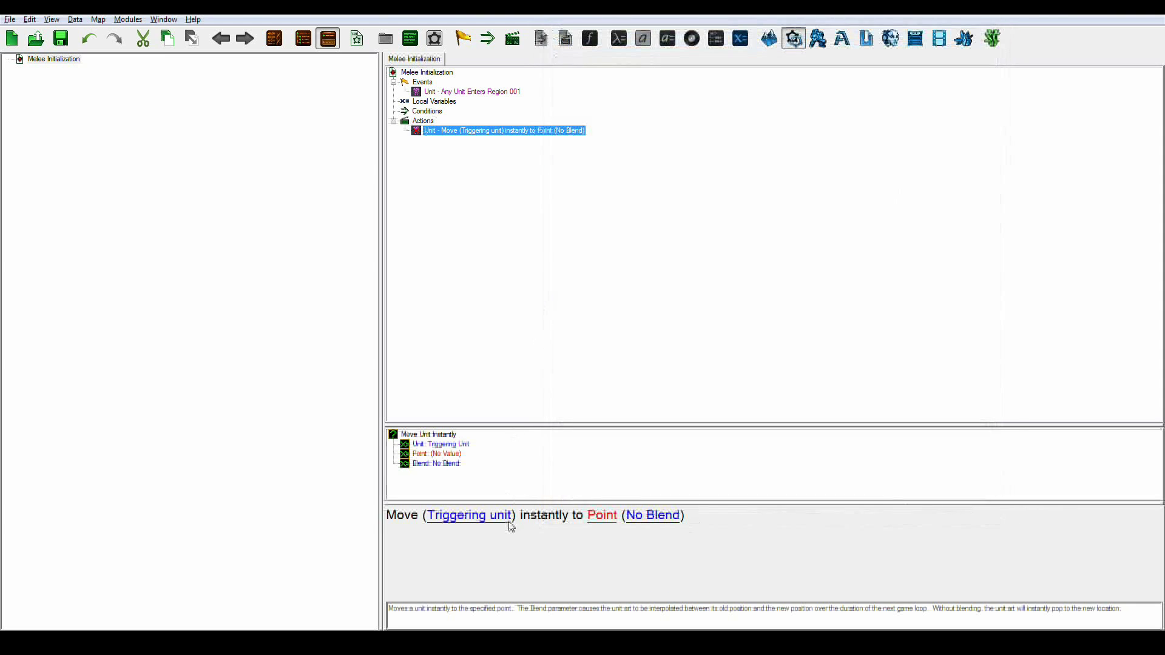
{"action": "left_click", "coordinate": [603, 517]}
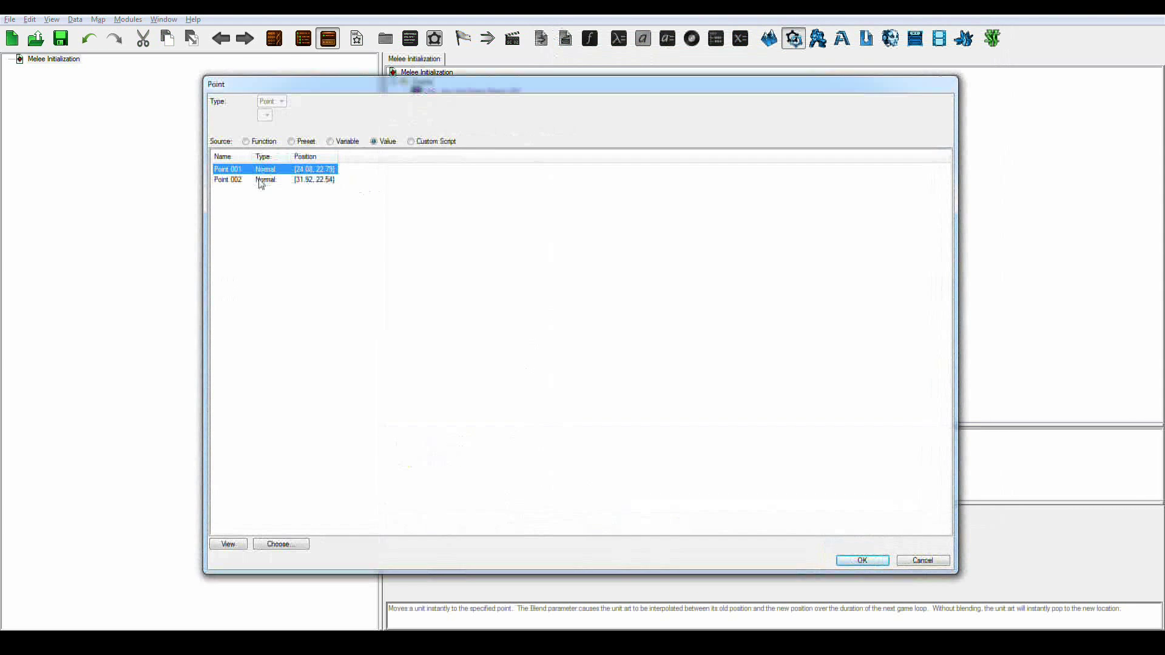
{"action": "left_click", "coordinate": [262, 179]}
{"action": "left_click", "coordinate": [859, 559]}
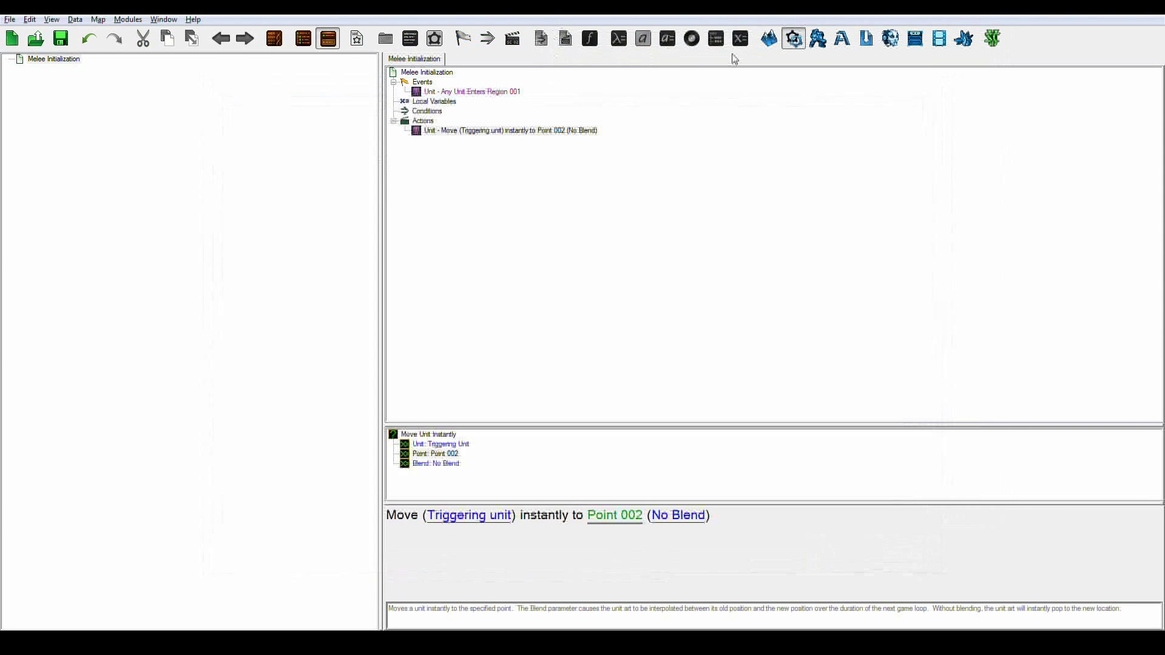
{"action": "left_click", "coordinate": [765, 39]}
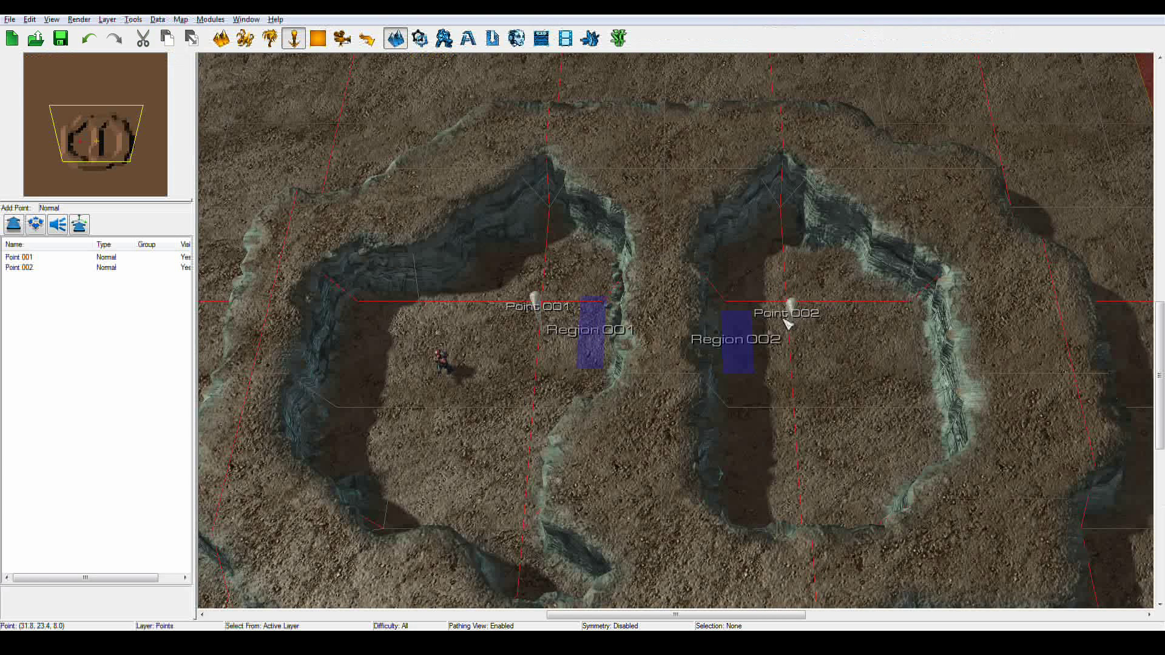
{"action": "left_click", "coordinate": [419, 39]}
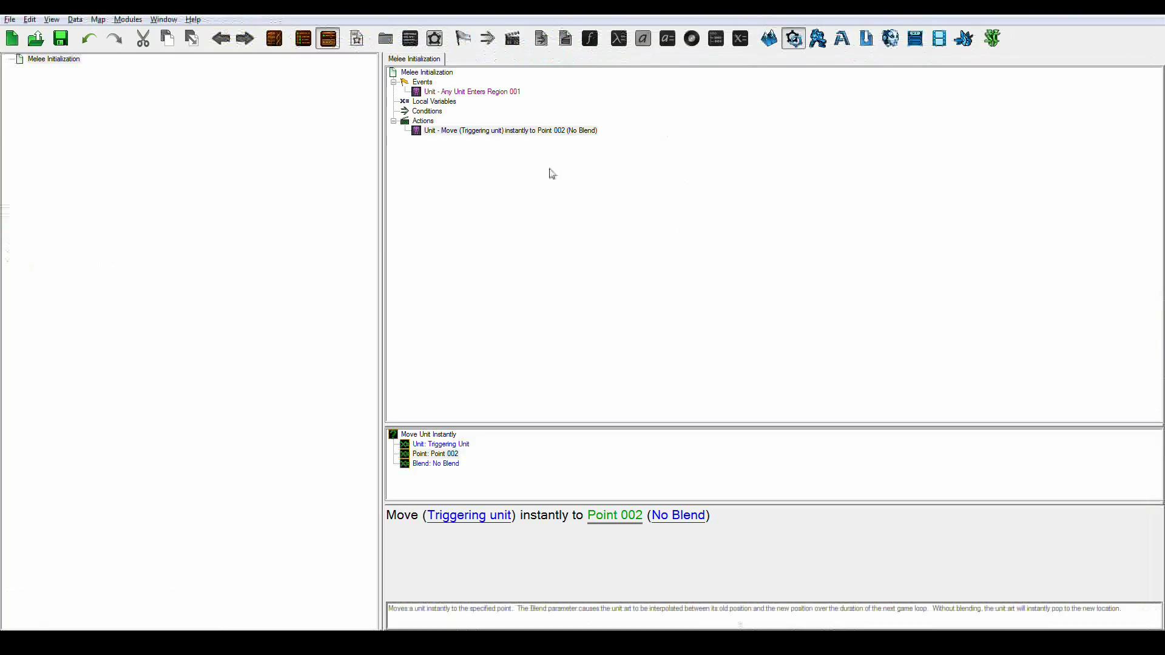
- Duplicate the Move Unit Instantly action below the original
{"action": "left_click", "coordinate": [523, 130]}
{"action": "key", "text": "ctrl+c"}
{"action": "key", "text": "ctrl+v"}
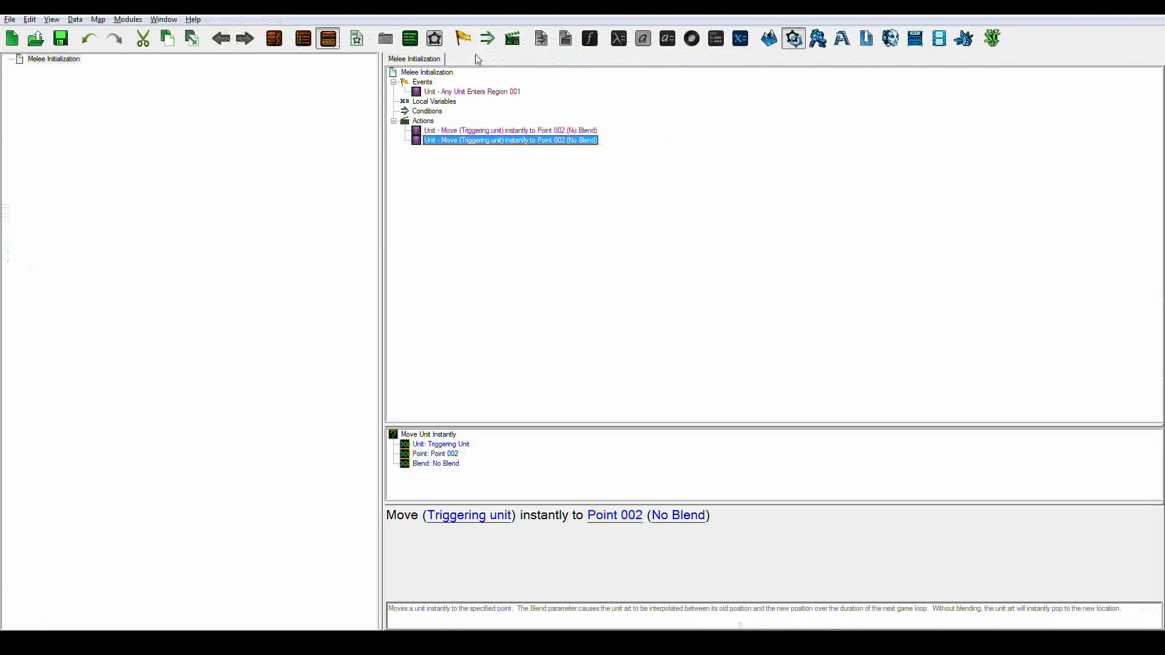
{"action": "left_click", "coordinate": [769, 38]}
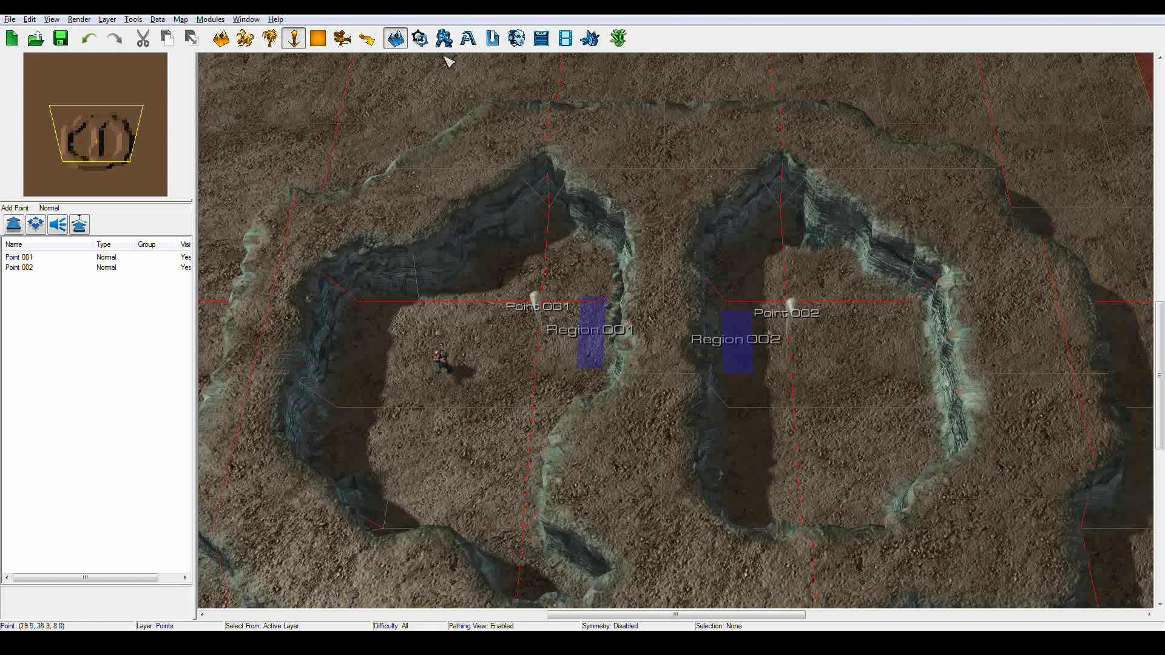
{"action": "left_click", "coordinate": [419, 38]}
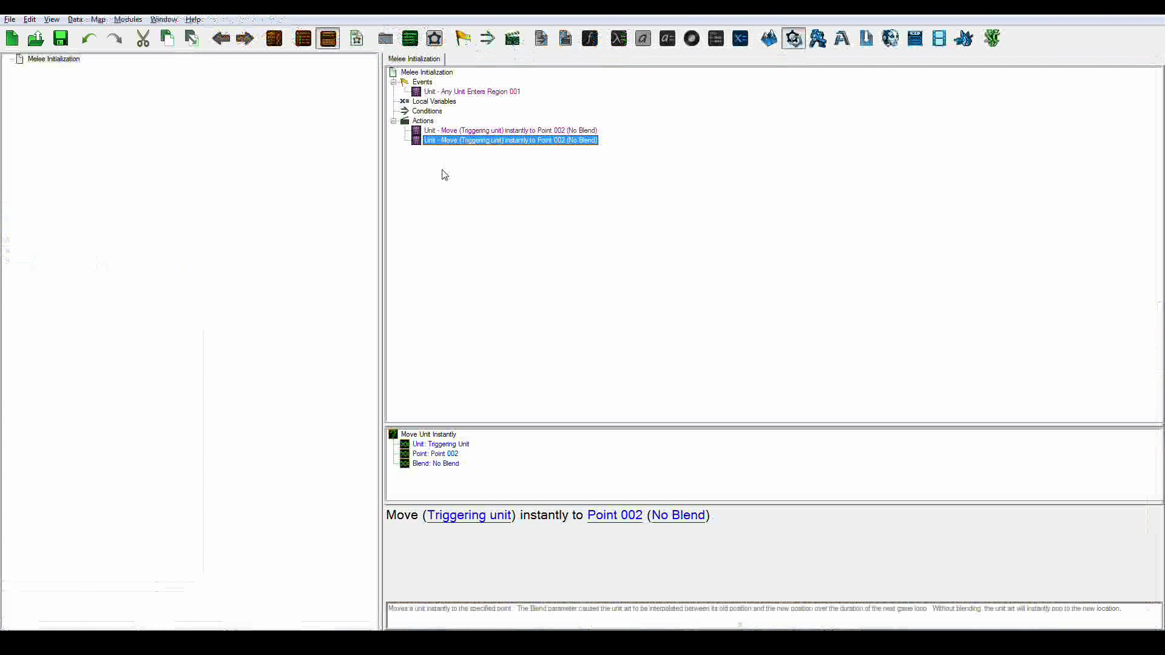
- Replace the duplicate with an Issue Order action ordering the triggering unit to Stop
{"action": "double_click", "coordinate": [525, 142]}
{"action": "type", "text": "issue"}
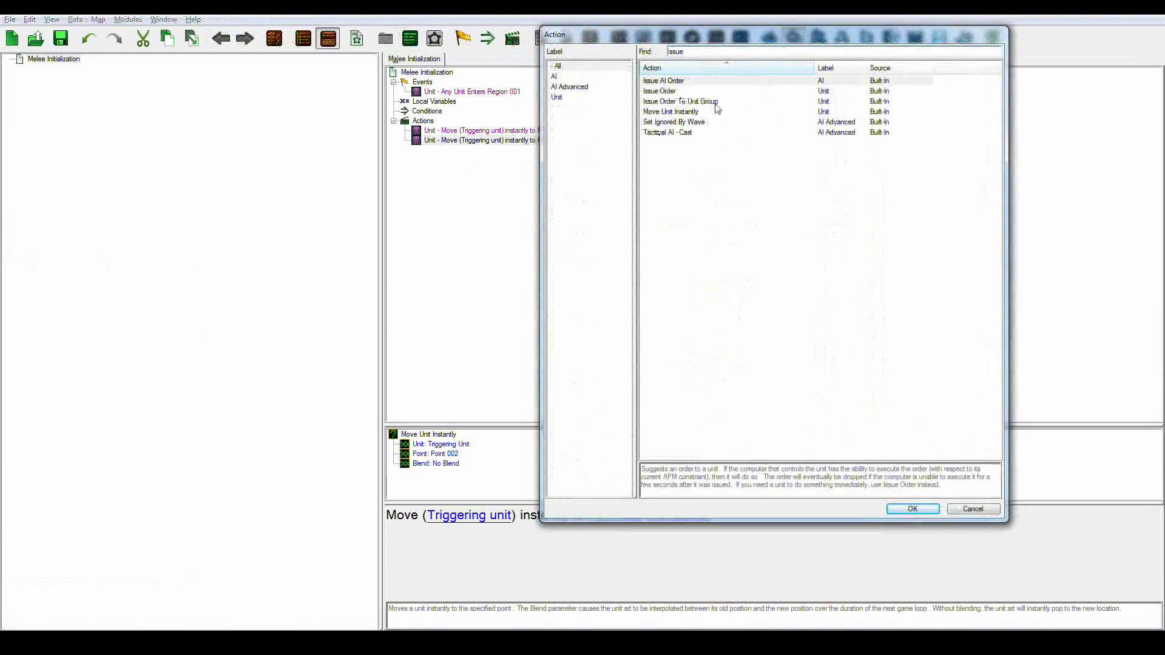
{"action": "left_click", "coordinate": [699, 91]}
{"action": "left_click", "coordinate": [894, 509]}
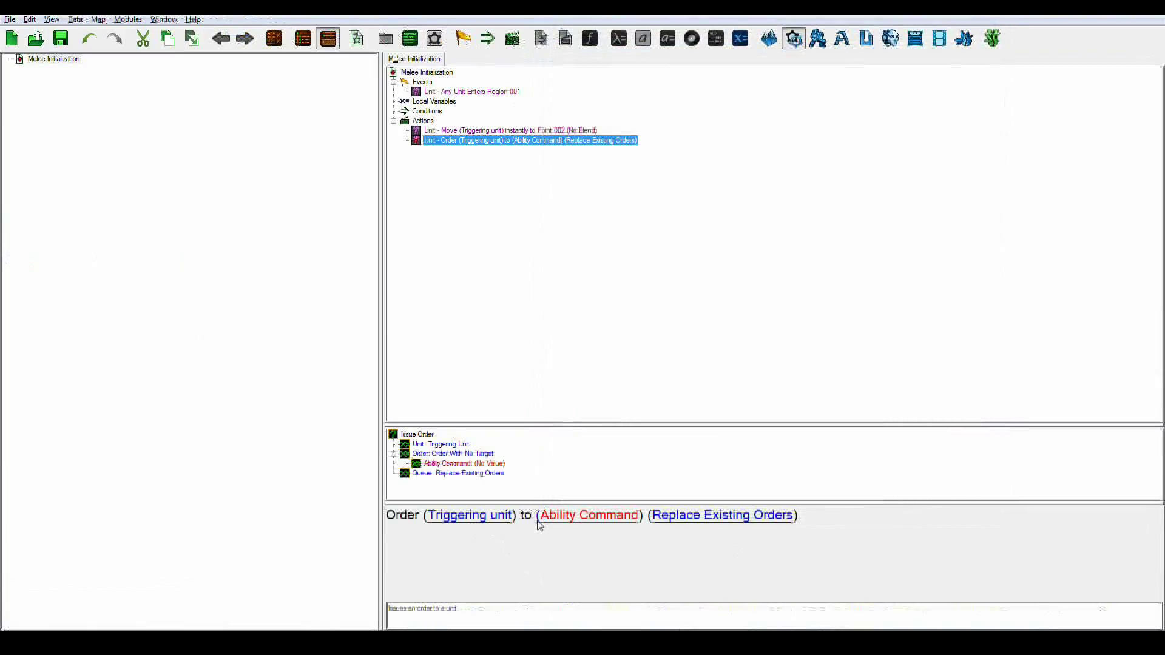
{"action": "left_click", "coordinate": [558, 525]}
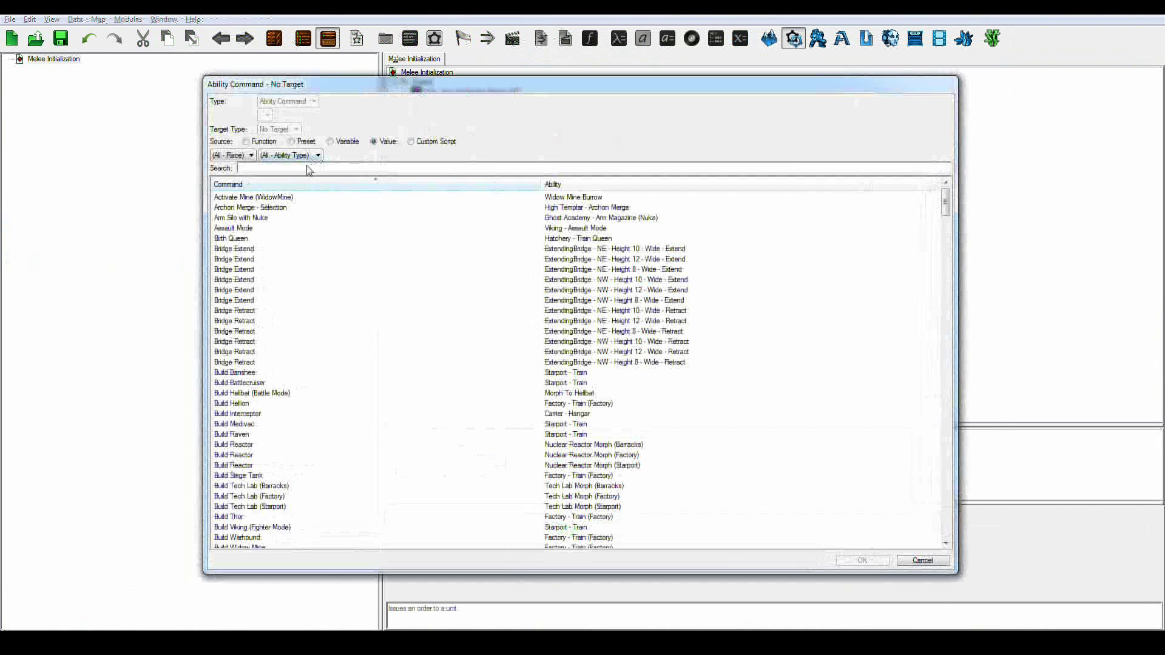
{"action": "left_click", "coordinate": [307, 168]}
{"action": "type", "text": "stop"}
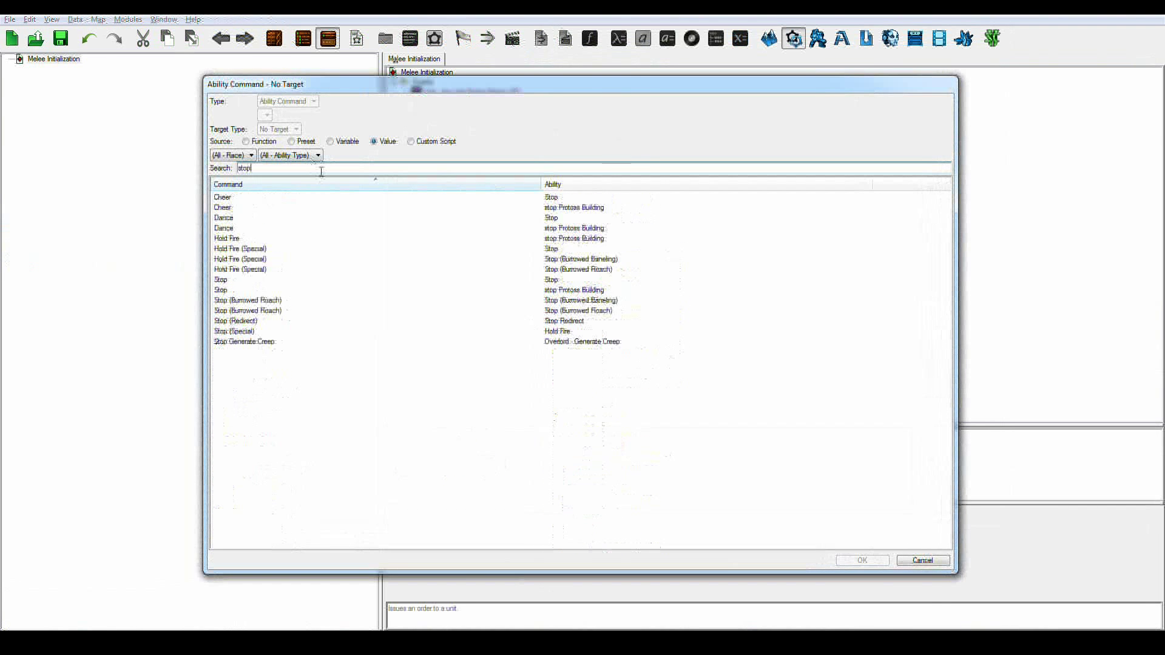
{"action": "left_click", "coordinate": [253, 280]}
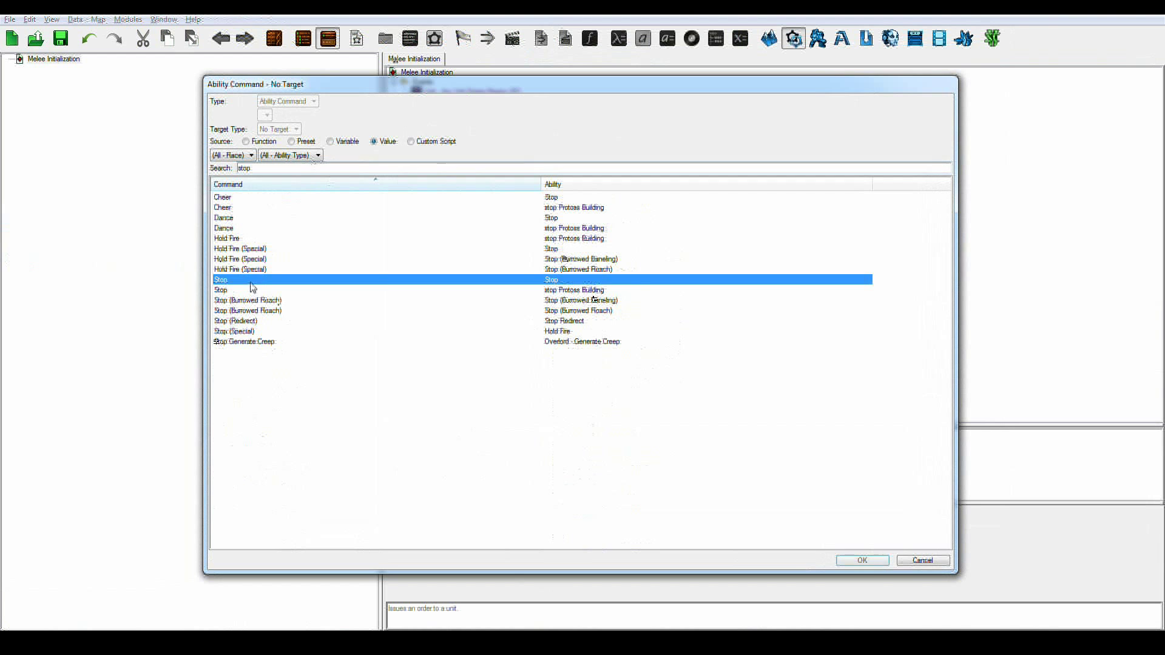
{"action": "left_click", "coordinate": [860, 560]}
- Duplicate the Stop order action and bring up the action list for the copy
{"action": "left_click", "coordinate": [529, 141]}
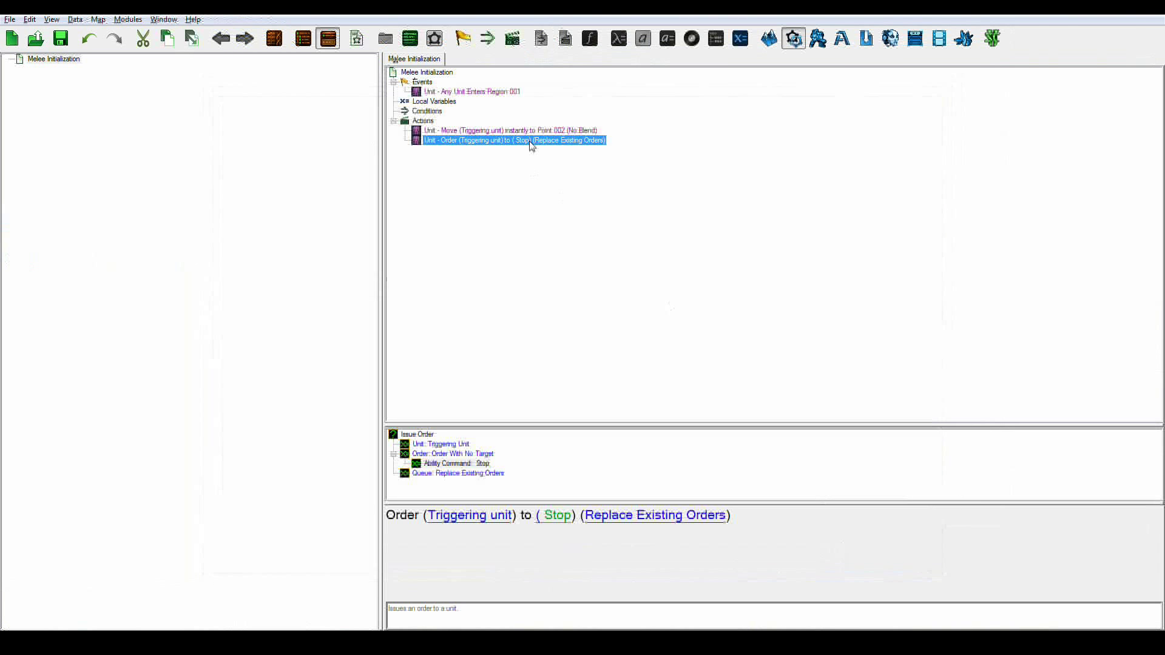
{"action": "key", "text": "ctrl+c"}
{"action": "key", "text": "ctrl+v"}
{"action": "double_click", "coordinate": [527, 150]}
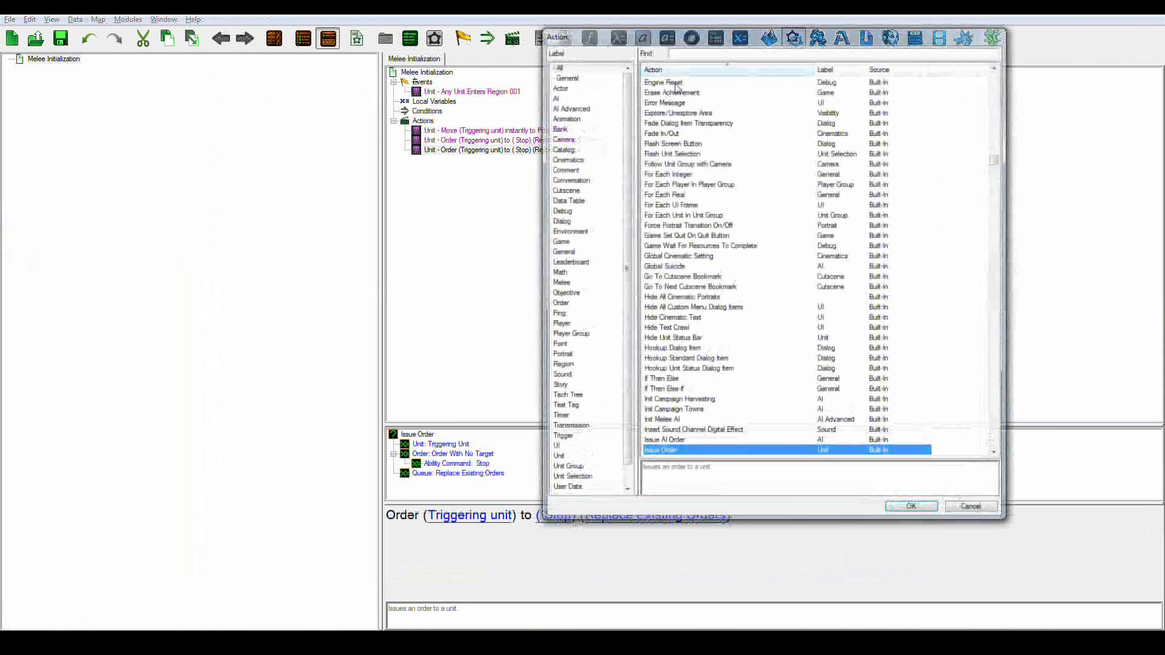
- Turn the copy into a Pan Camera action for Owner Of Unit (Triggering unit)
{"action": "type", "text": "pan"}
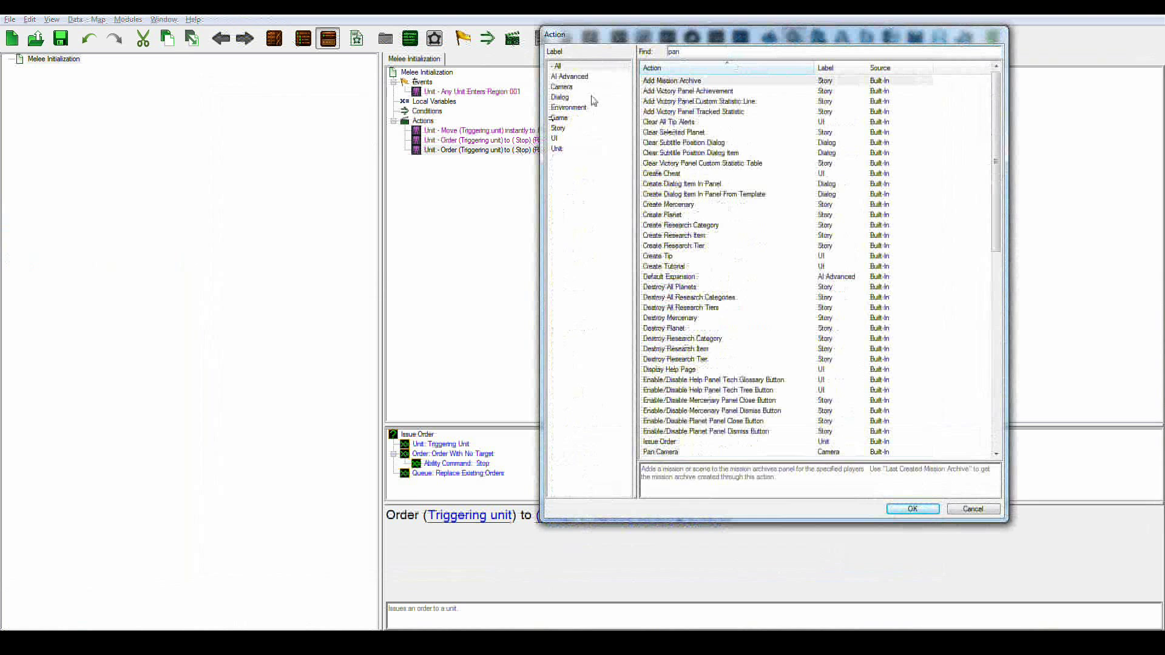
{"action": "double_click", "coordinate": [705, 92]}
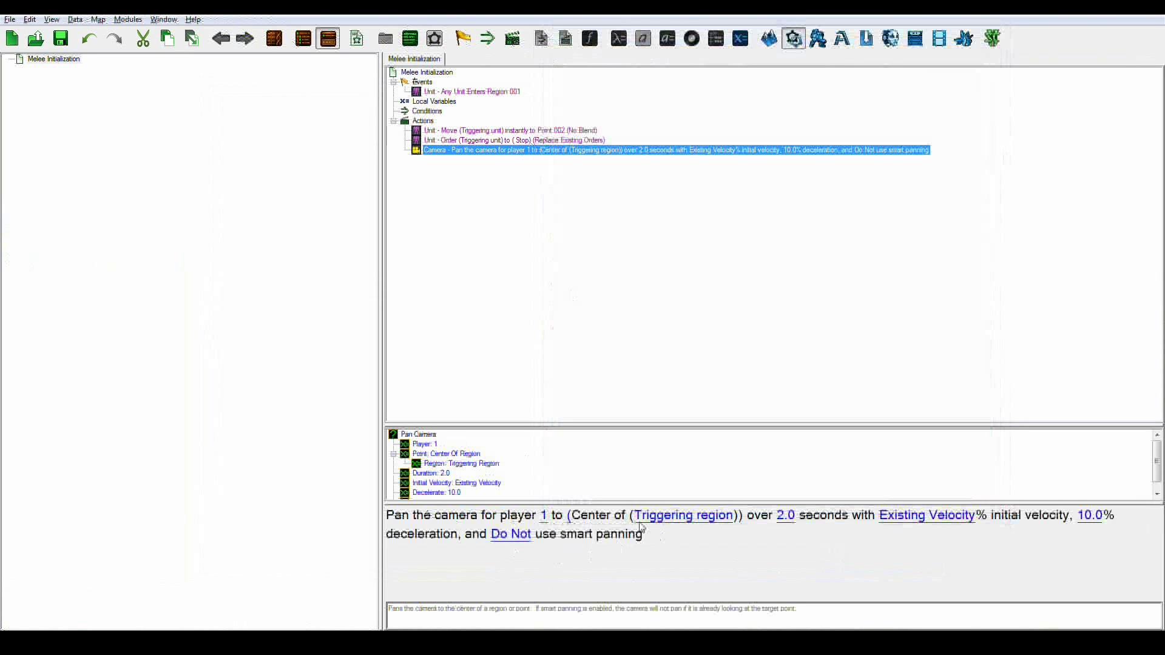
{"action": "left_click", "coordinate": [545, 517]}
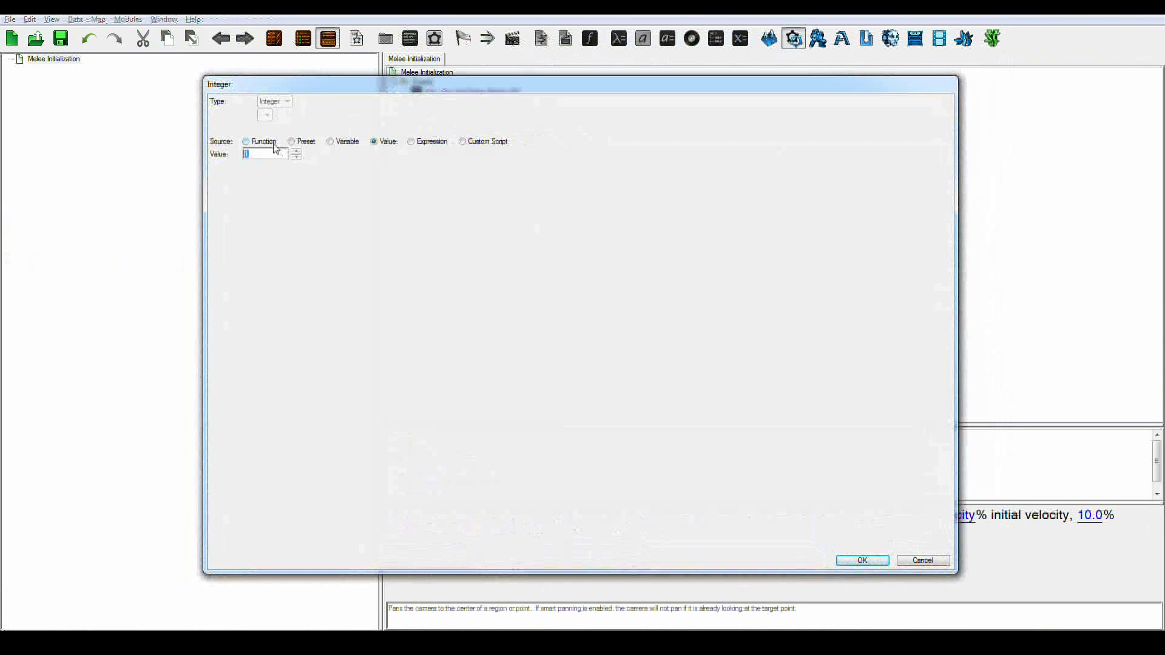
{"action": "left_click", "coordinate": [261, 142]}
{"action": "left_click", "coordinate": [359, 236]}
{"action": "double_click", "coordinate": [340, 338]}
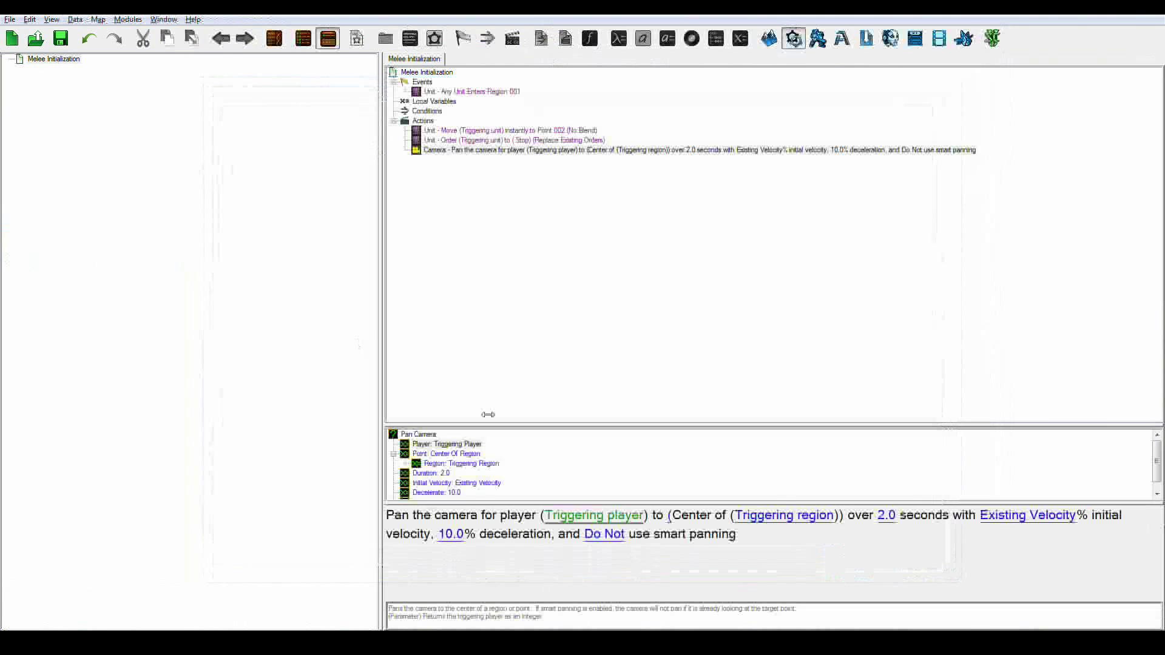
{"action": "left_click", "coordinate": [577, 517]}
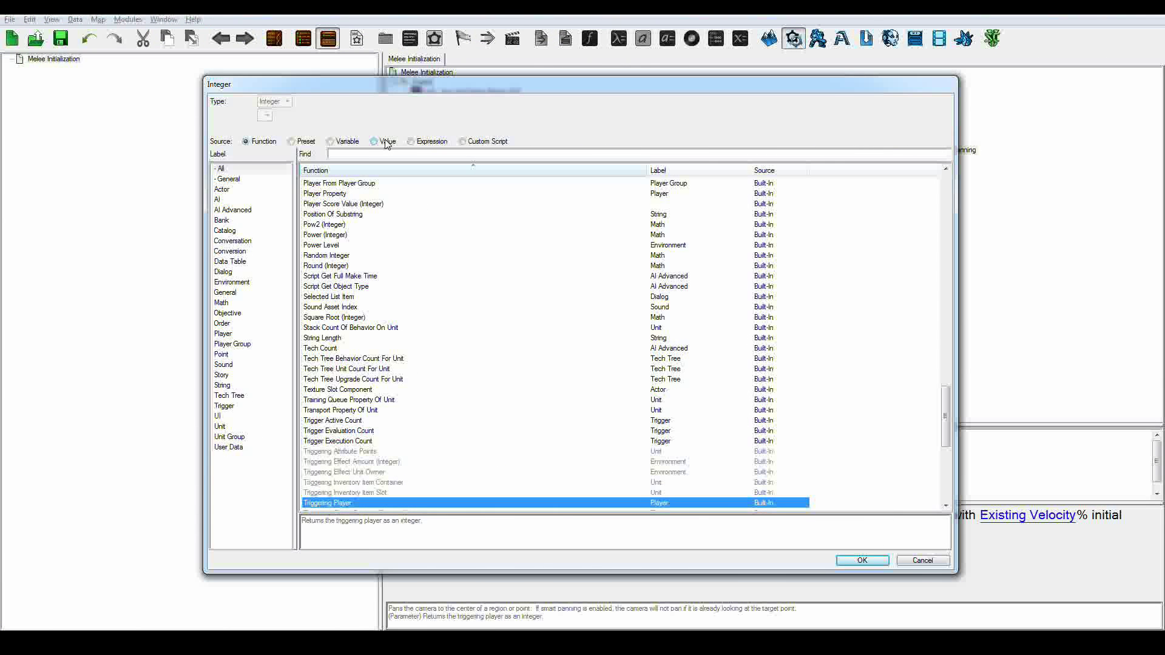
{"action": "scroll", "coordinate": [430, 354], "scroll_direction": "up", "scroll_amount": 2}
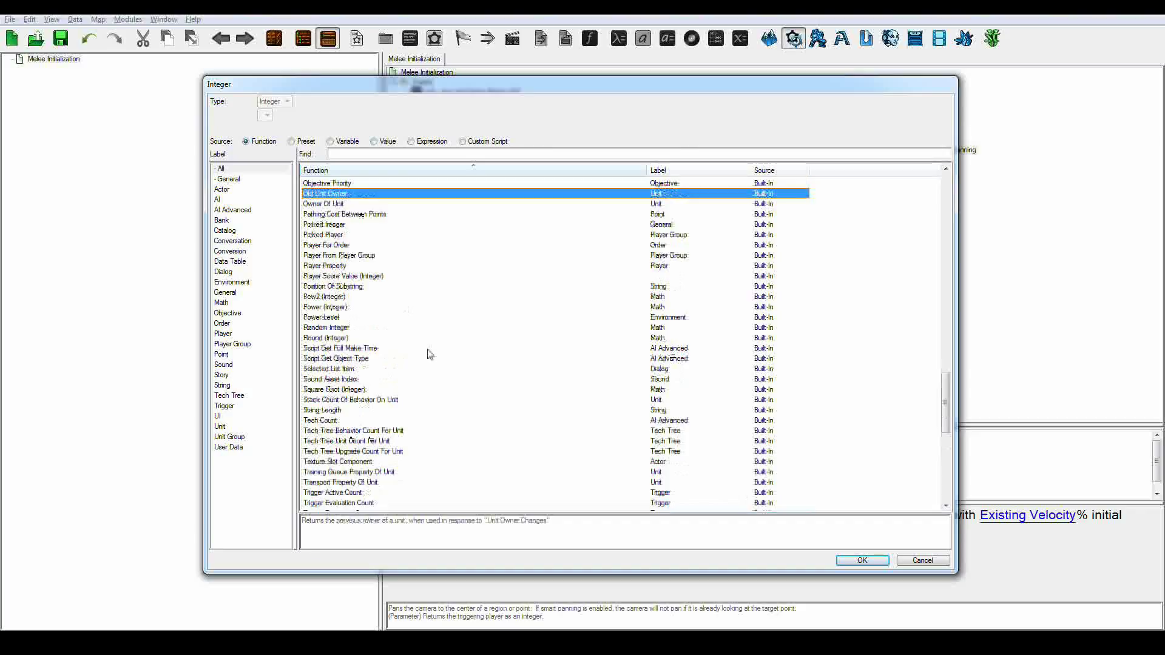
{"action": "key", "text": "Down"}
{"action": "key", "text": "Return"}
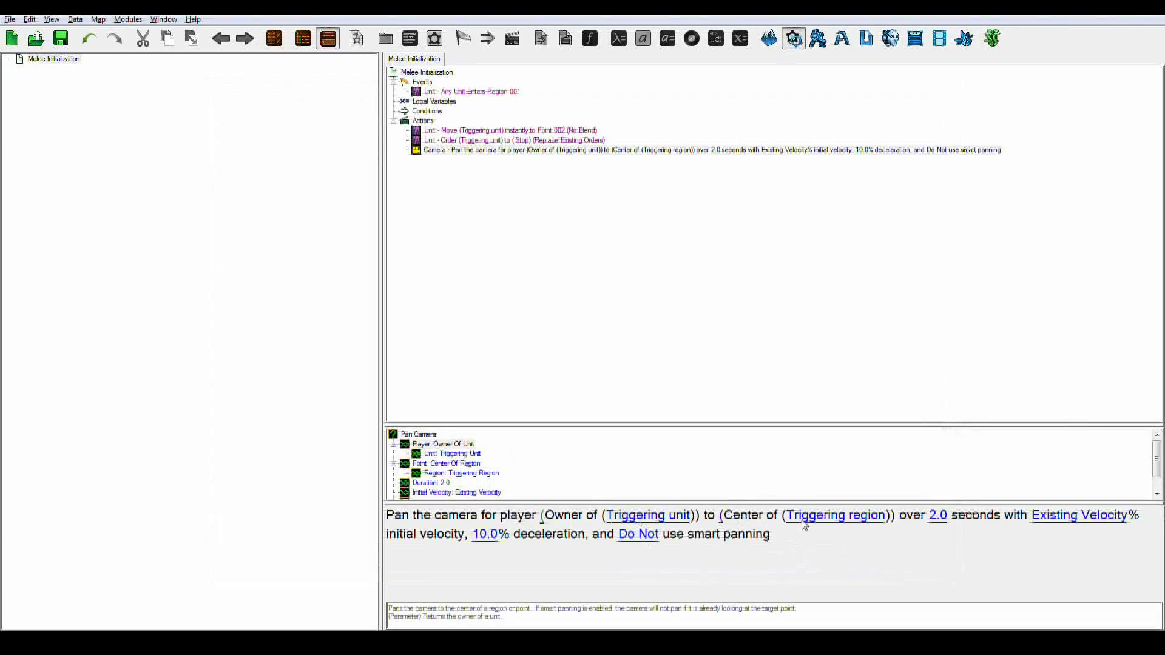
- Pan the camera to the triggering unit's position over 0.0 seconds
{"action": "left_click", "coordinate": [724, 524]}
{"action": "scroll", "coordinate": [376, 319], "scroll_direction": "down", "scroll_amount": 5}
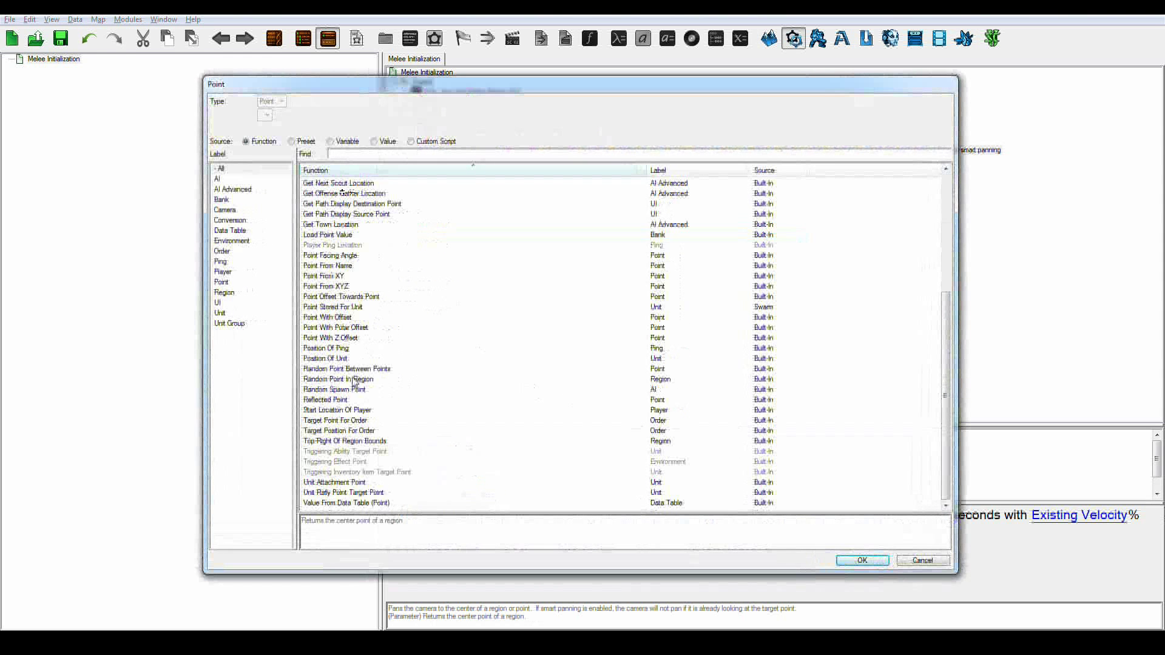
{"action": "double_click", "coordinate": [350, 360]}
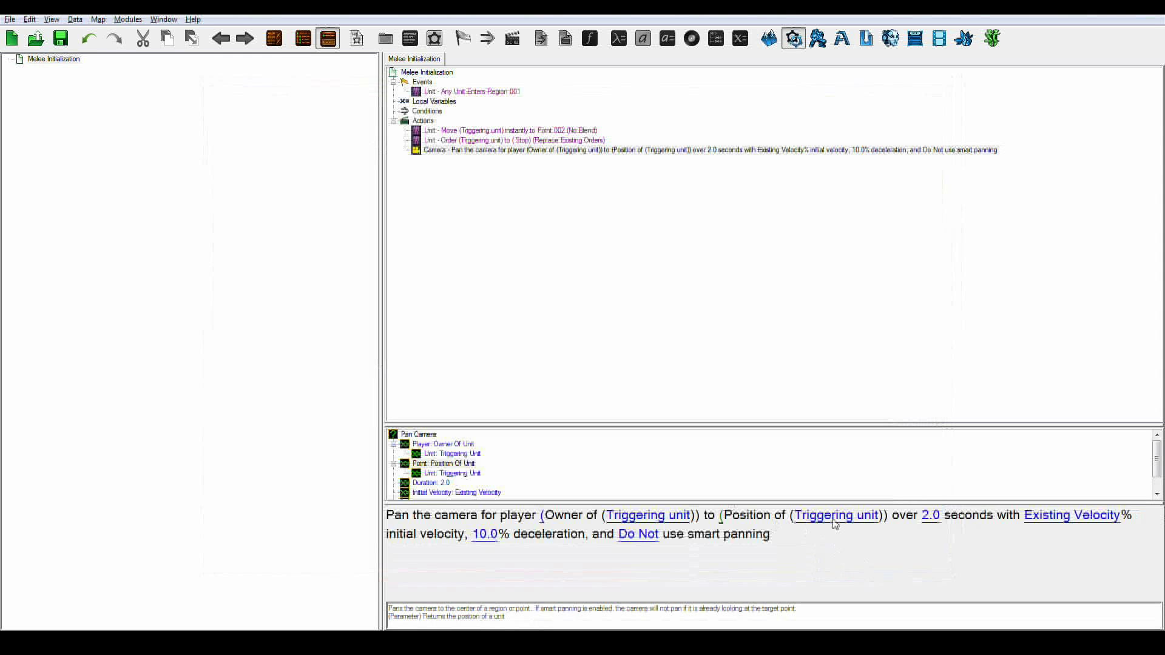
{"action": "left_click", "coordinate": [930, 515]}
{"action": "type", "text": "0"}
{"action": "key", "text": "Return"}
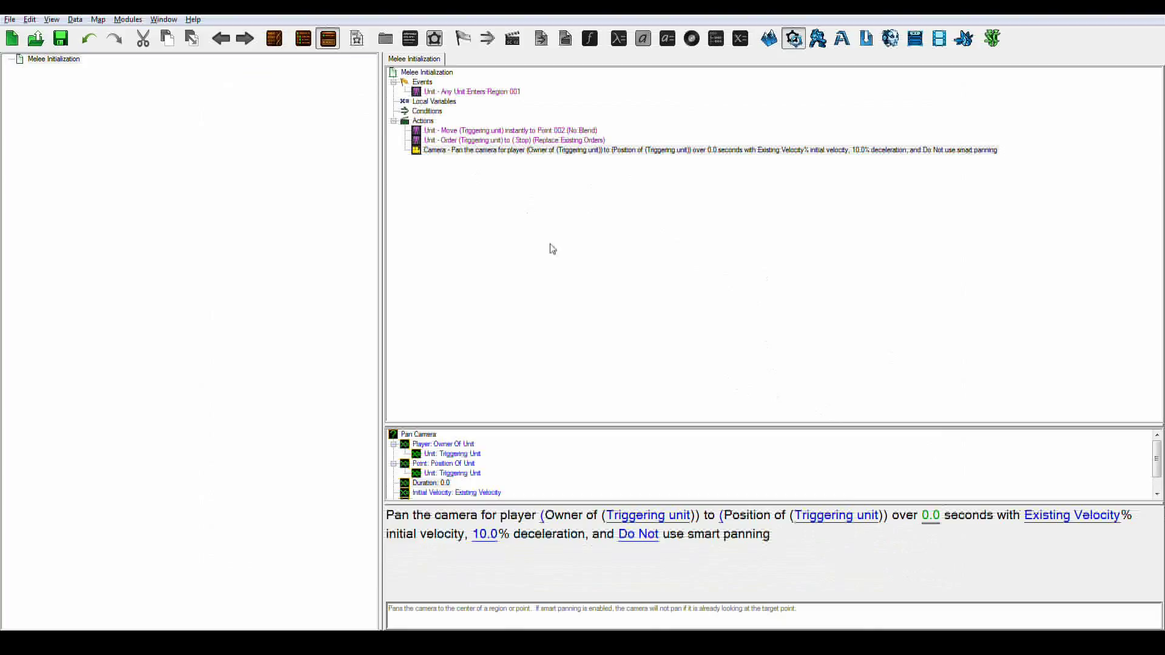
{"action": "left_click", "coordinate": [58, 59]}
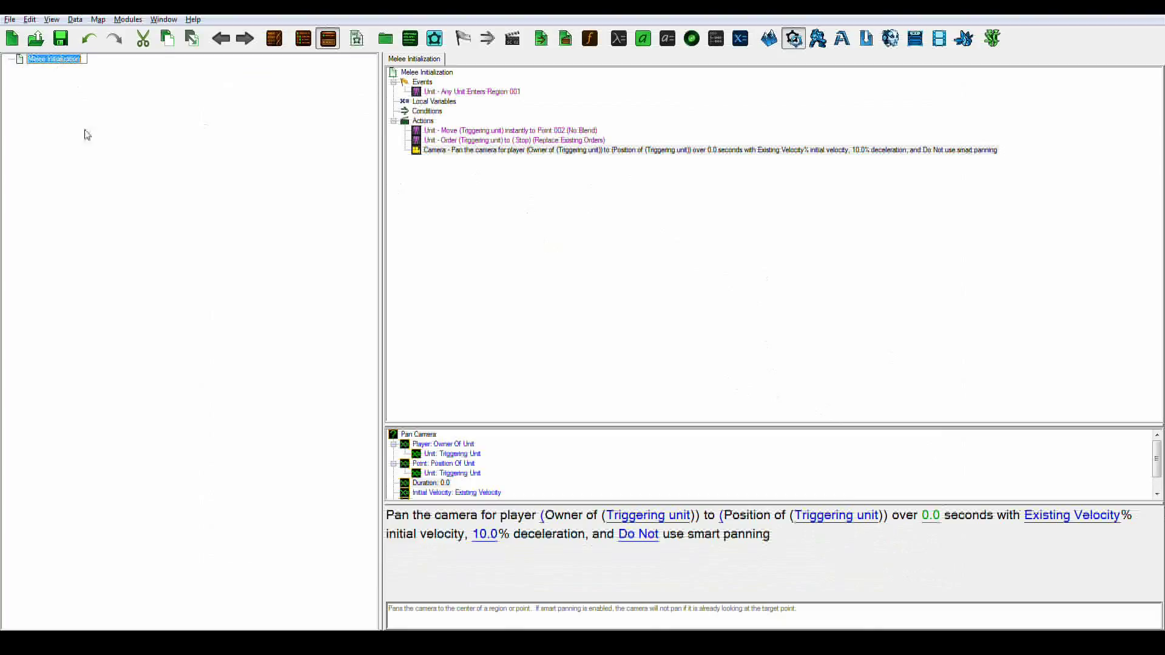
- Rename the trigger to 'Teleport 1'
{"action": "type", "text": "Teleport"}
{"action": "key", "text": "Return"}
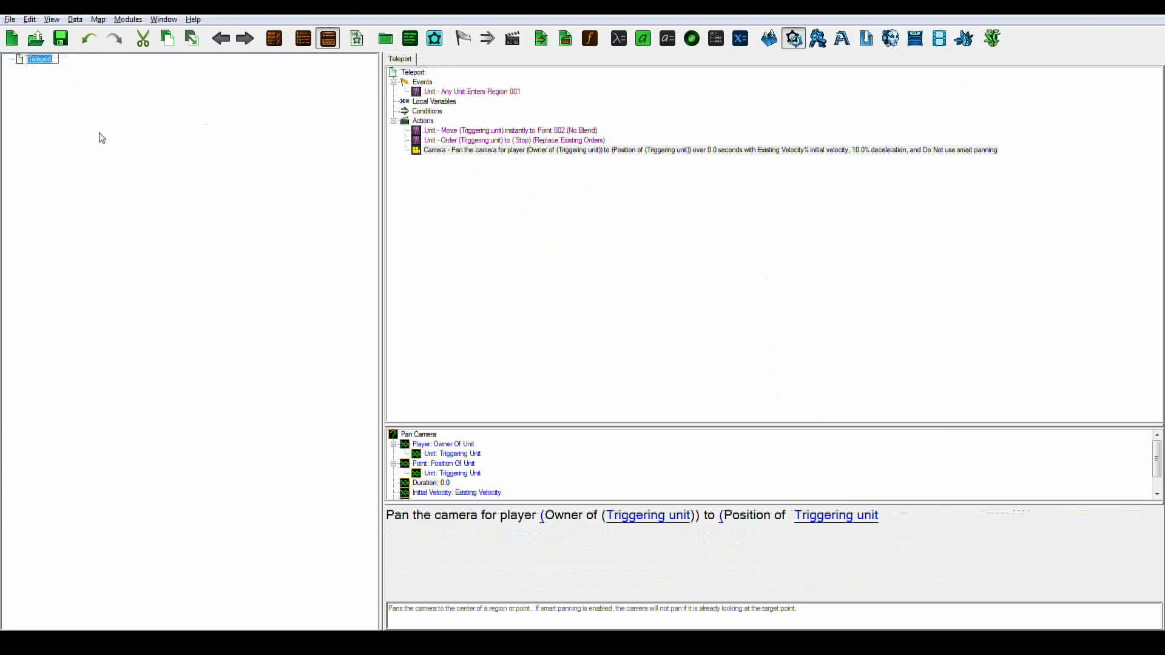
{"action": "type", "text": "1"}
{"action": "key", "text": "Return"}
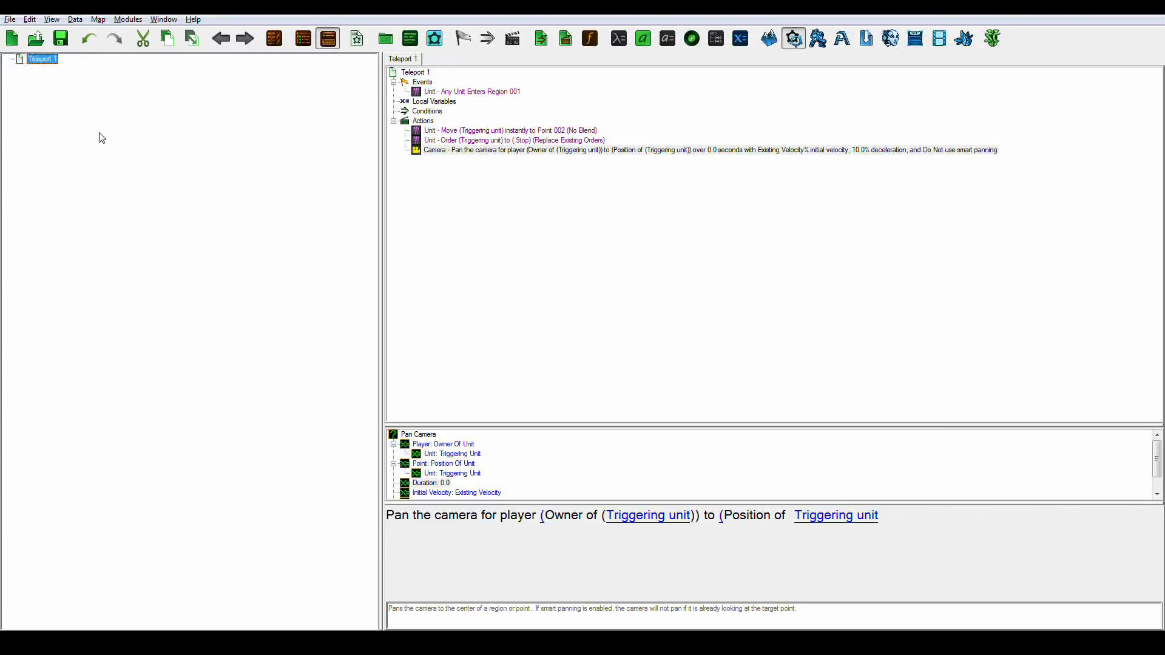
- Duplicate it as Teleport 2 and make its event fire on Region 002
{"action": "key", "text": "ctrl+c"}
{"action": "key", "text": "ctrl+v"}
{"action": "left_click", "coordinate": [499, 92]}
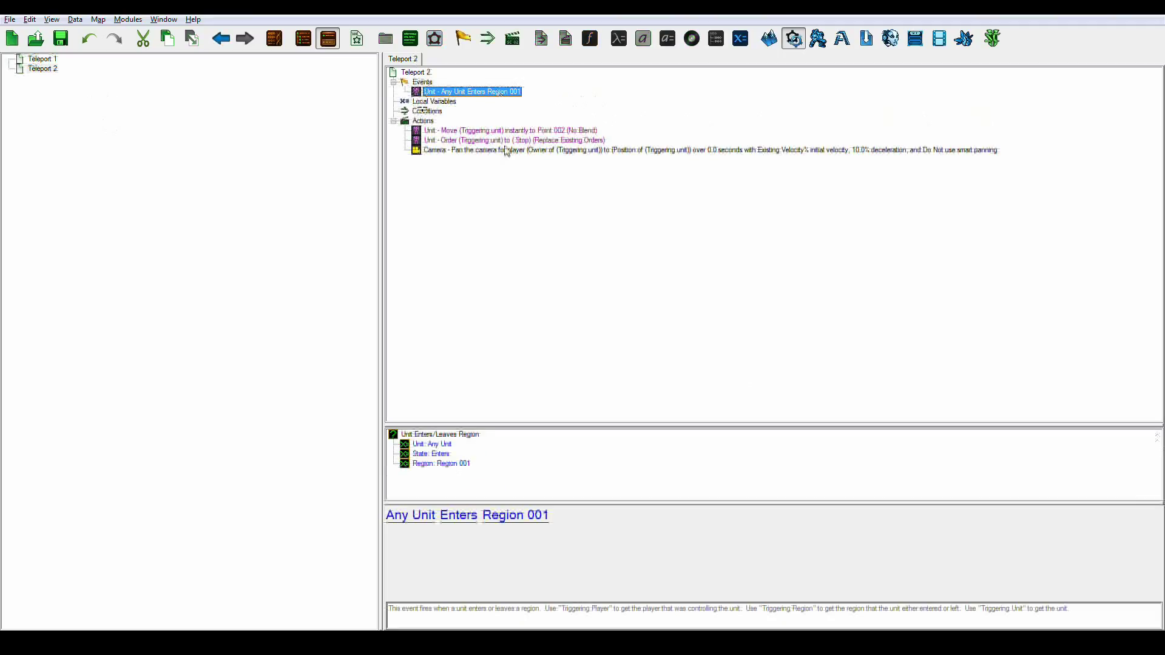
{"action": "left_click", "coordinate": [507, 523]}
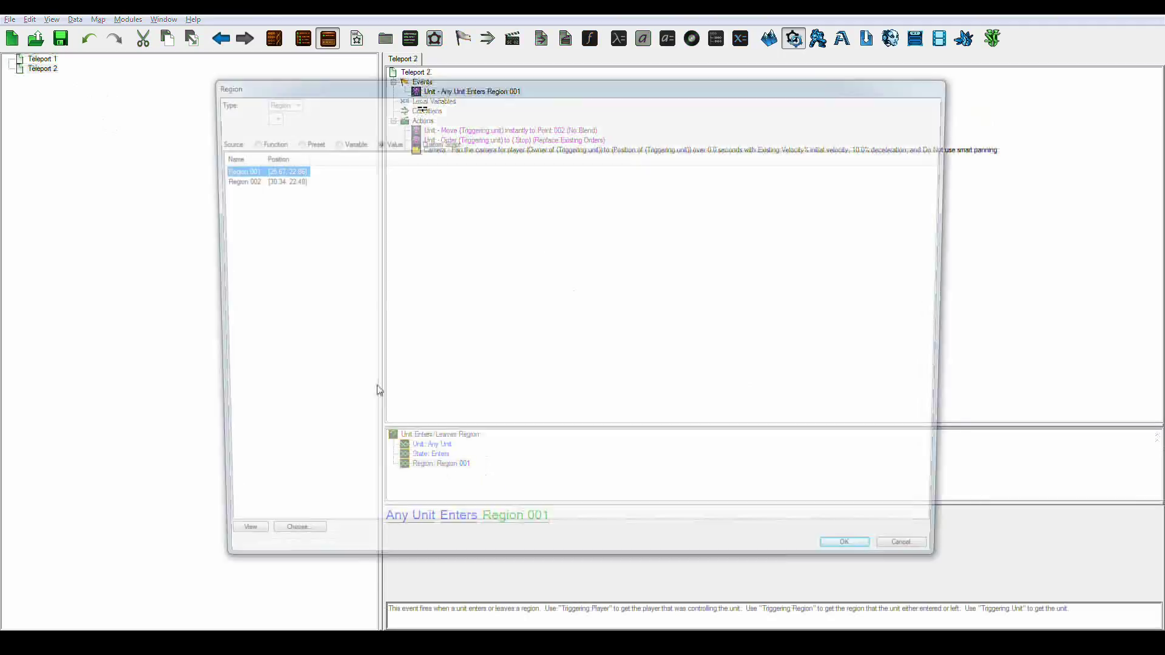
{"action": "double_click", "coordinate": [249, 180]}
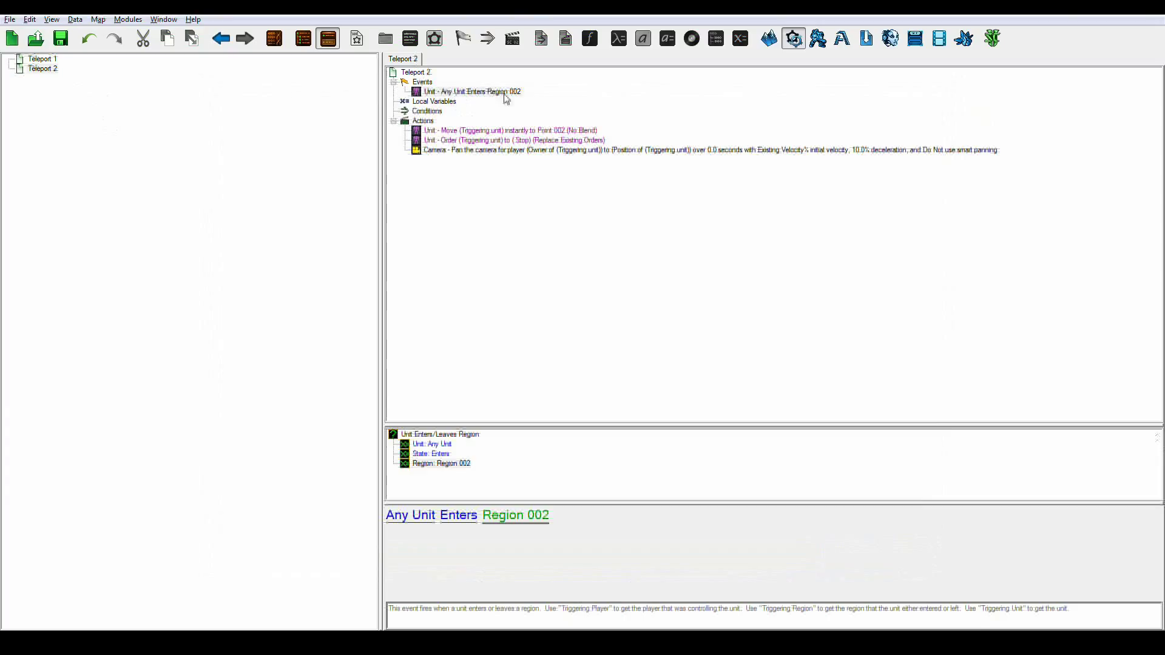
- Change Teleport 2's Move action destination to Point 001
{"action": "left_click", "coordinate": [533, 132]}
{"action": "left_click", "coordinate": [600, 520]}
{"action": "double_click", "coordinate": [246, 169]}
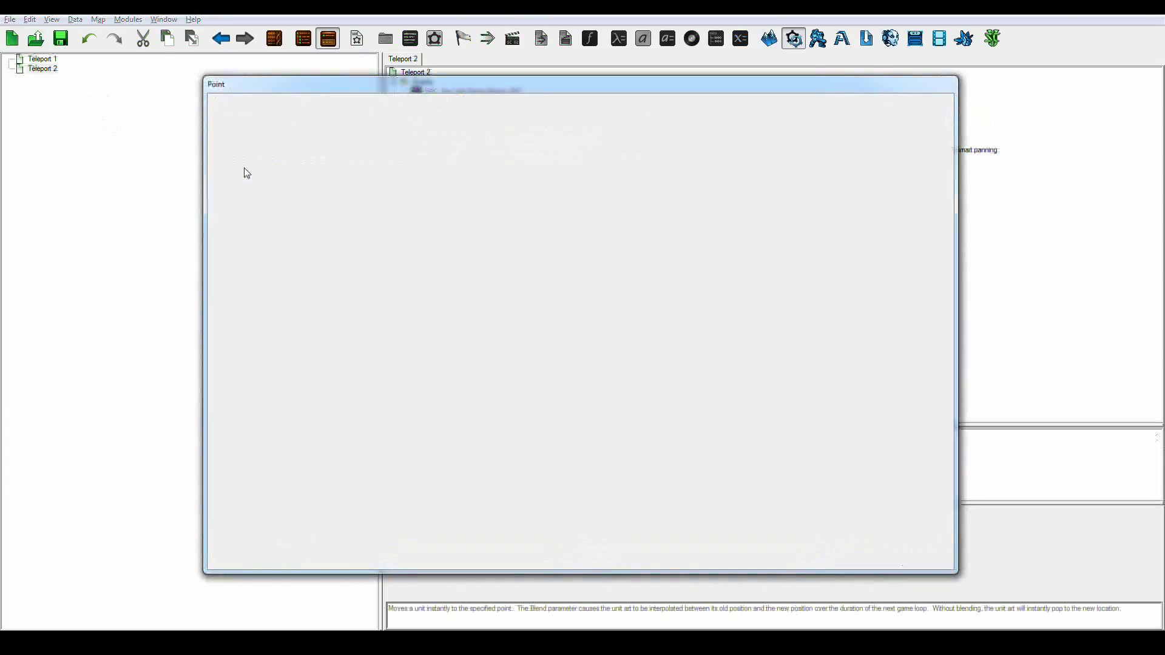